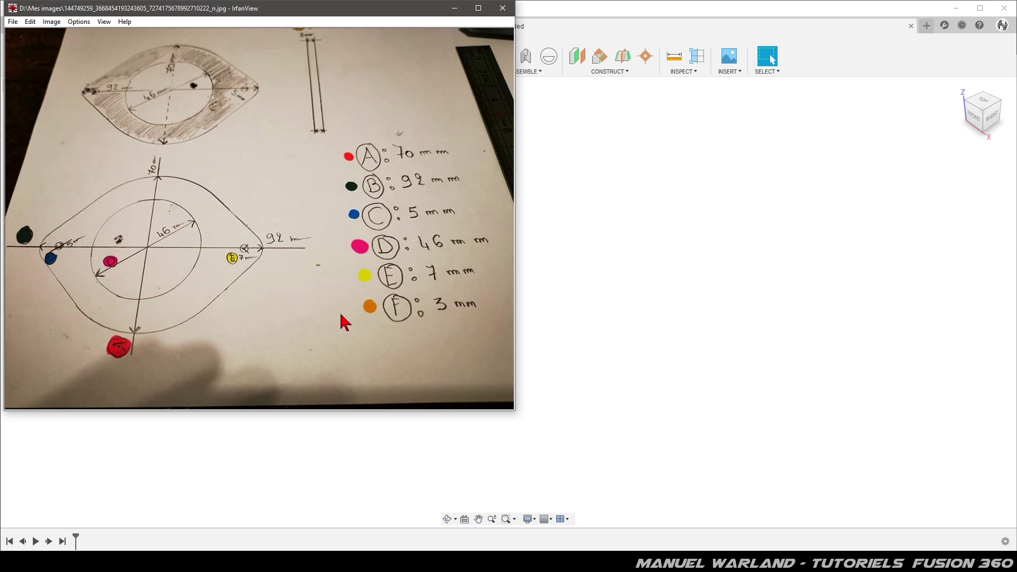
- Put away the reference photo, switch to Fusion 360 and start a sketch on the horizontal XY plane
left_click(686, 371)
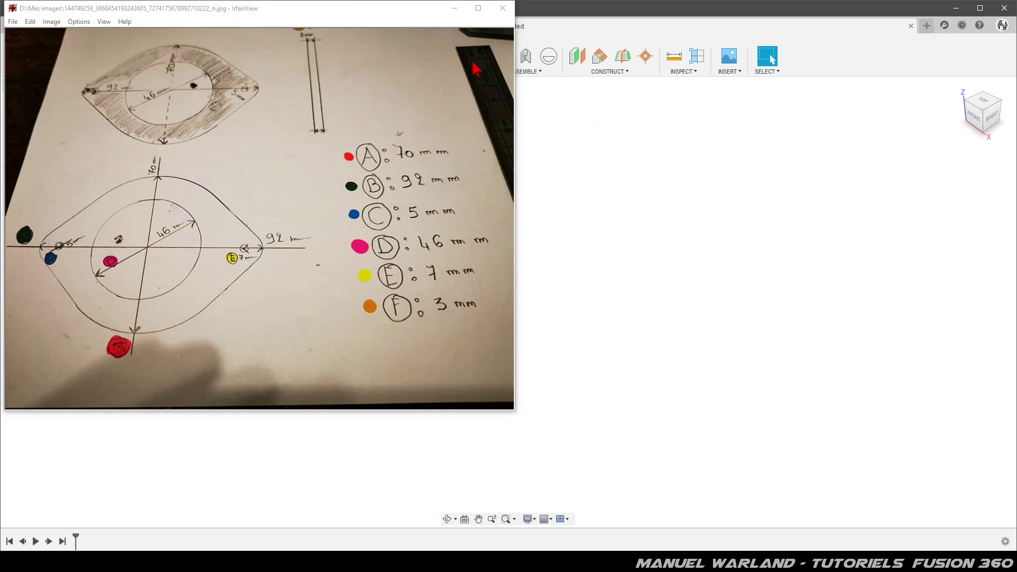
left_click(454, 8)
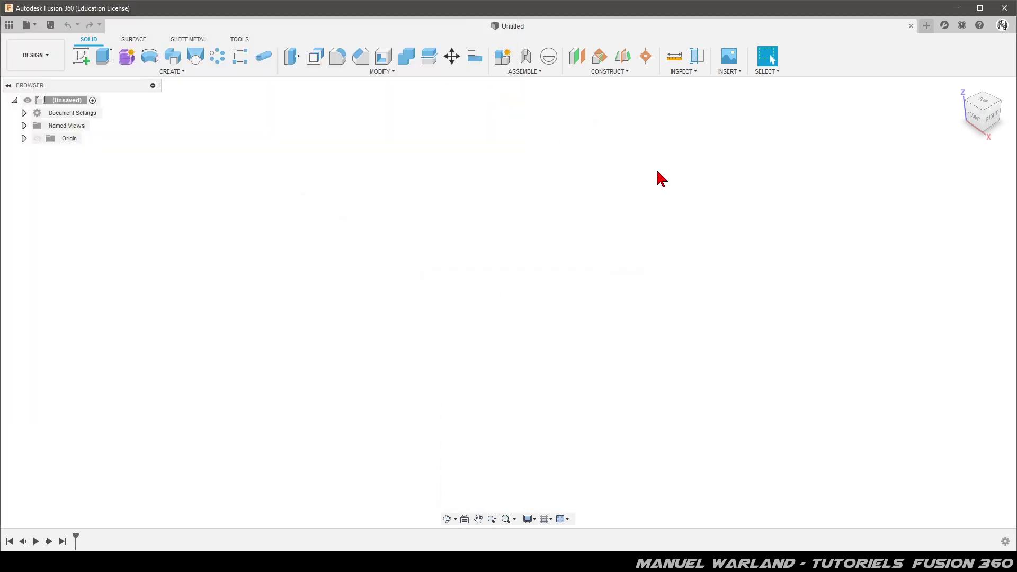
left_click(82, 56)
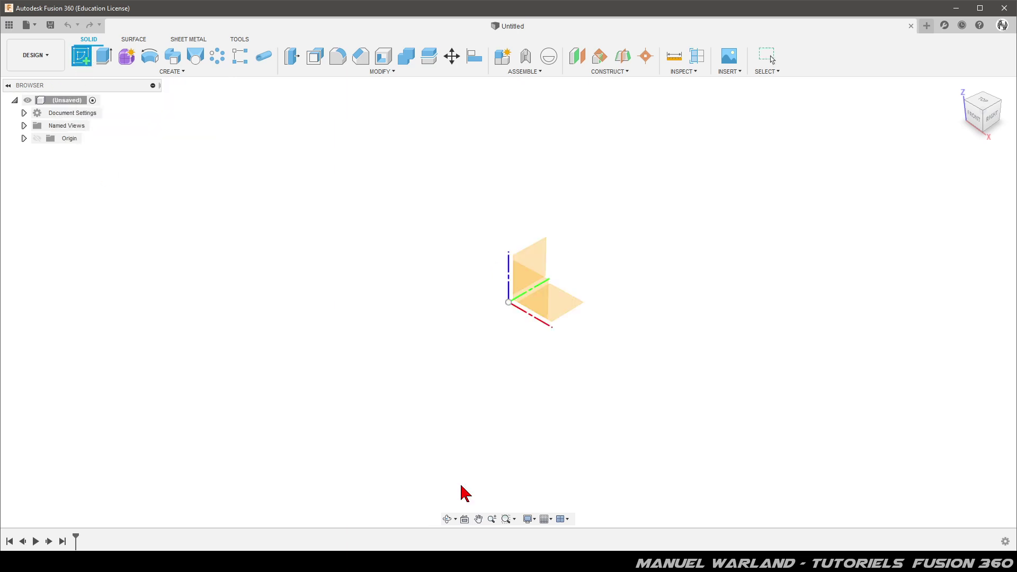
left_click(574, 310)
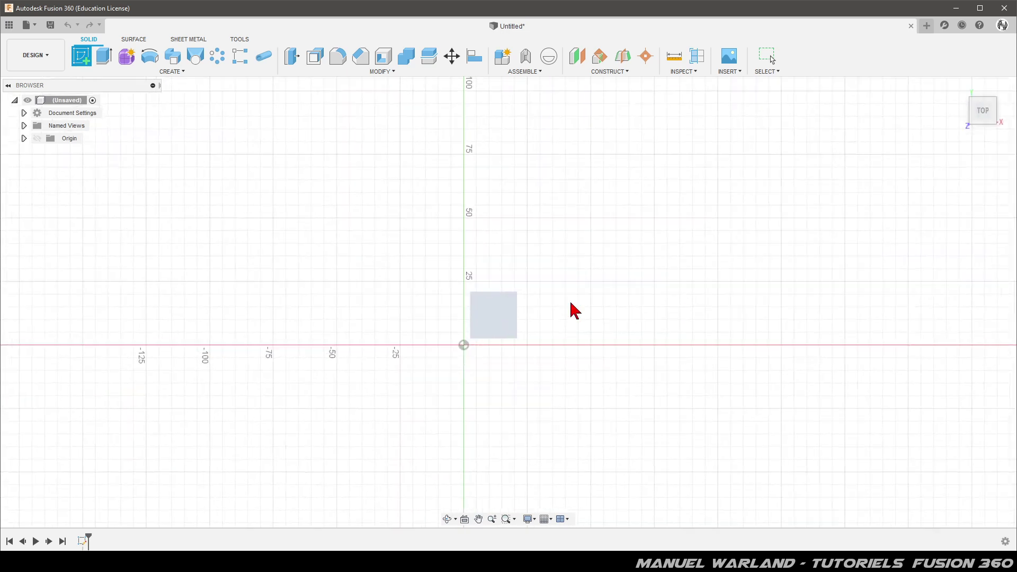
- Sketch a 70 mm diameter circle centred on the origin
left_click(127, 57)
left_click(464, 344)
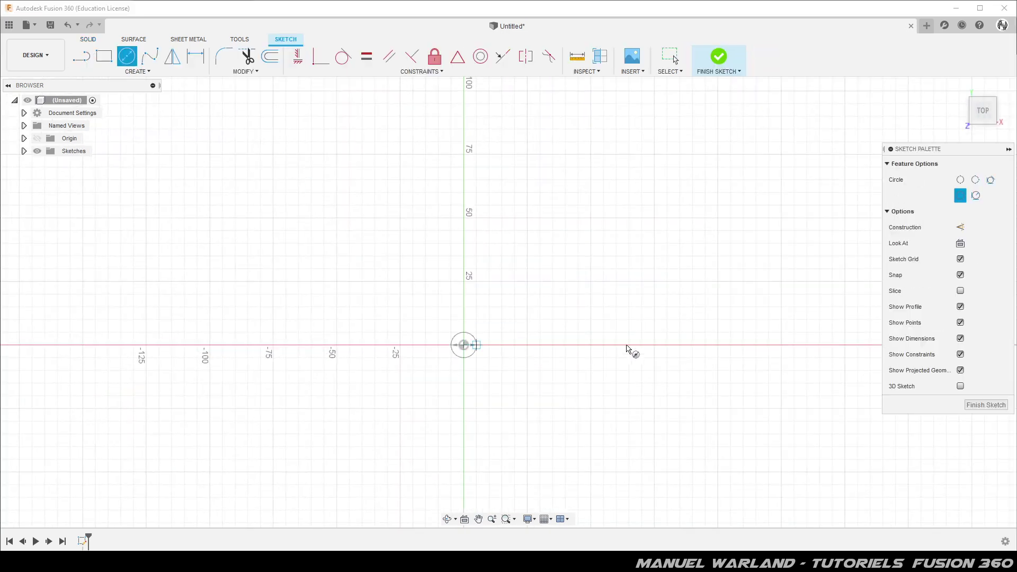
type("70")
key("Return")
key("Escape")
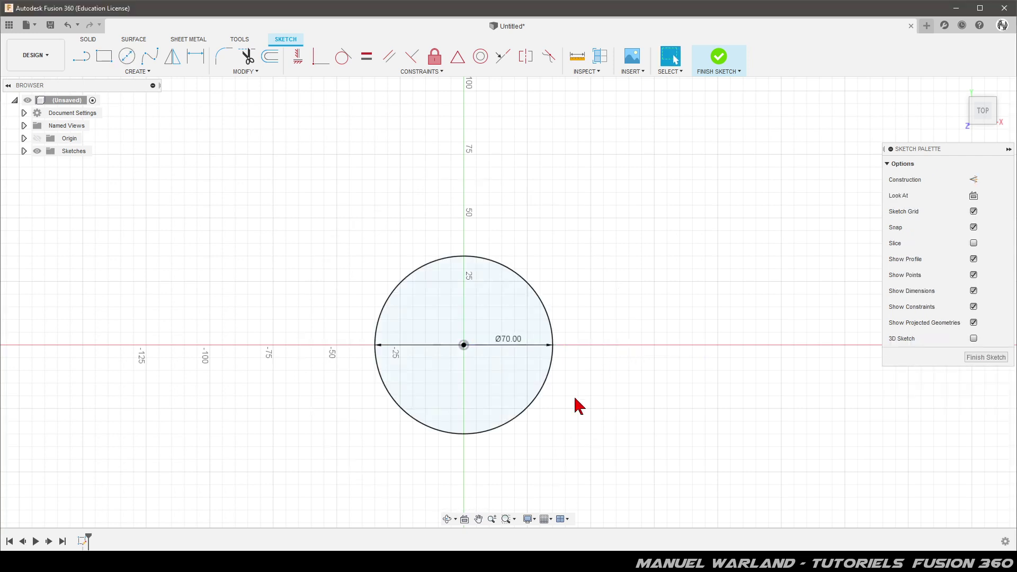
- Sketch a 46 mm diameter circle concentric with the 70 mm circle
scroll(477, 375, "up", 5)
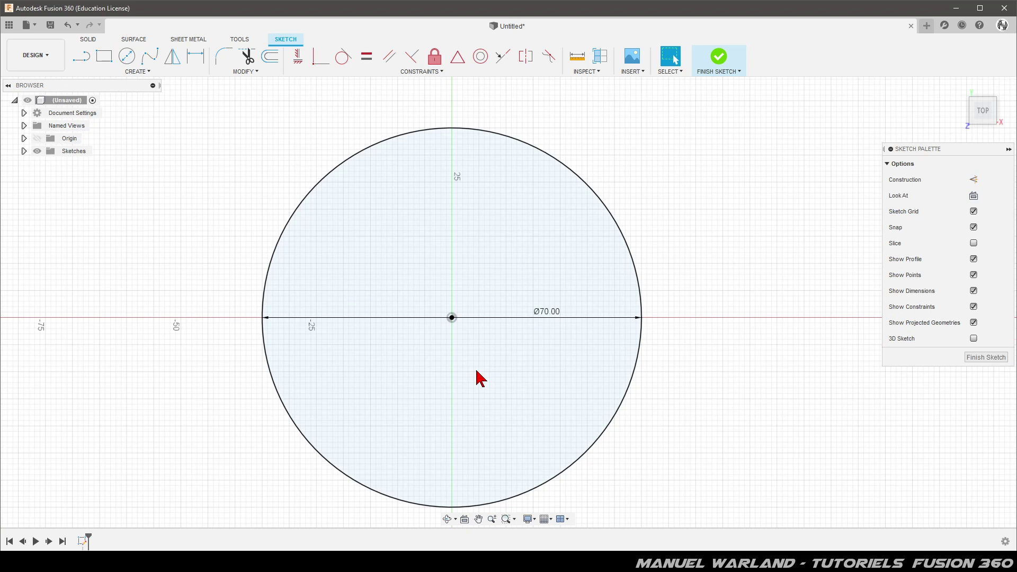
left_click(127, 56)
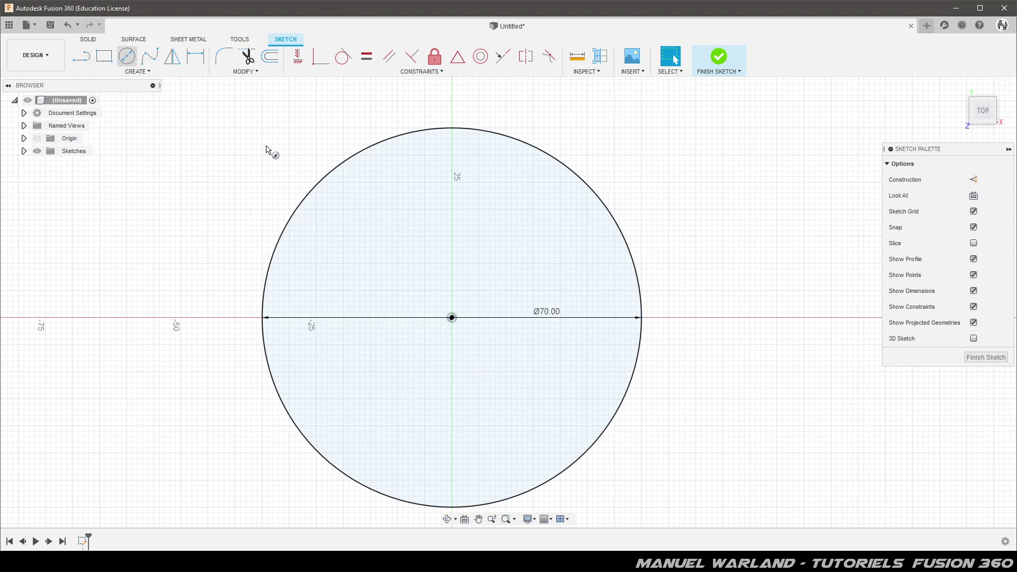
left_click(471, 321)
type("46")
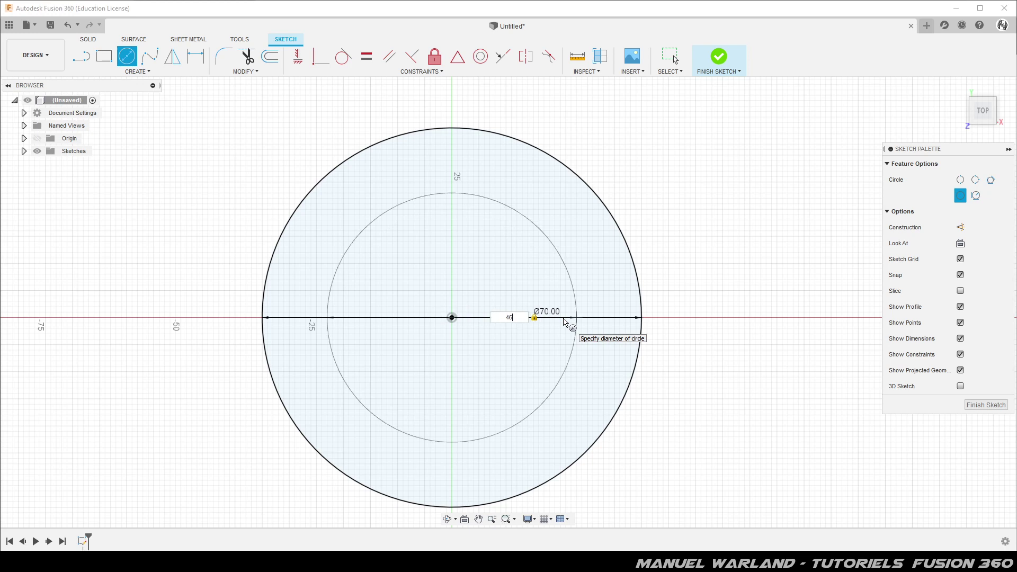
key("Return")
key("Escape")
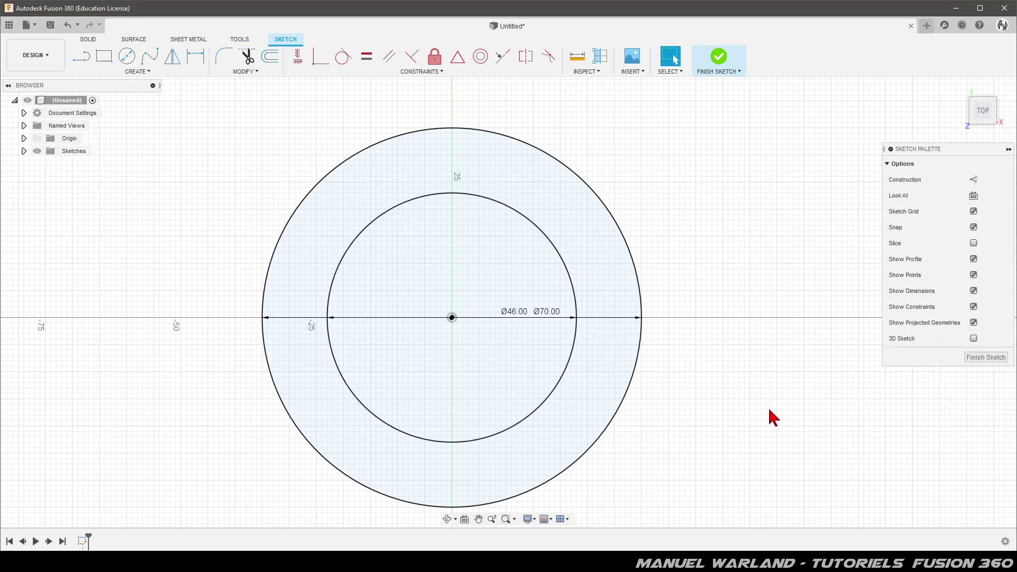
- Sketch two 10 mm circles on the horizontal axis outside the large circle, about 50 mm left and 45 mm right of the origin
left_click(127, 57)
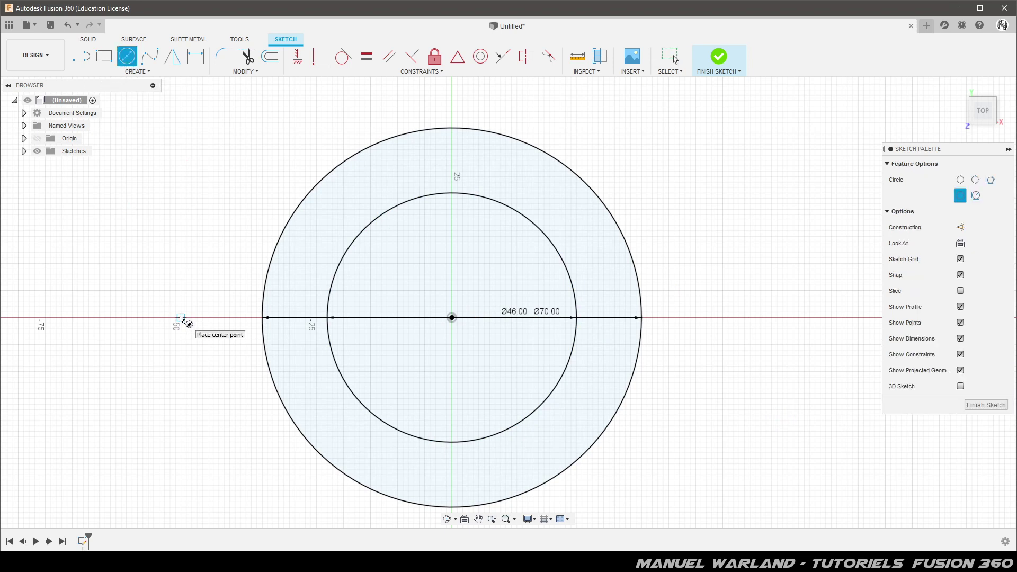
left_click(181, 318)
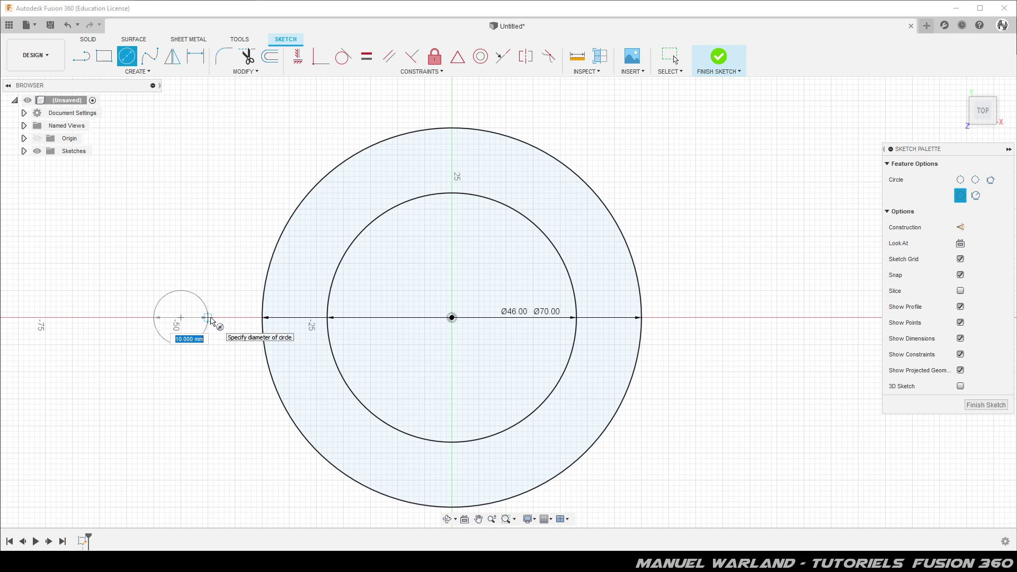
left_click(210, 319)
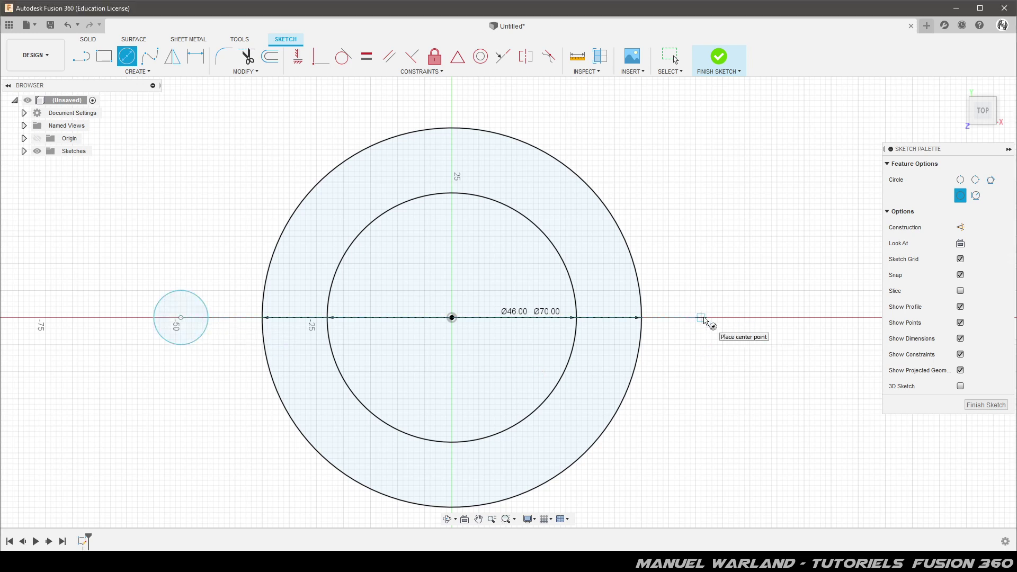
left_click(695, 317)
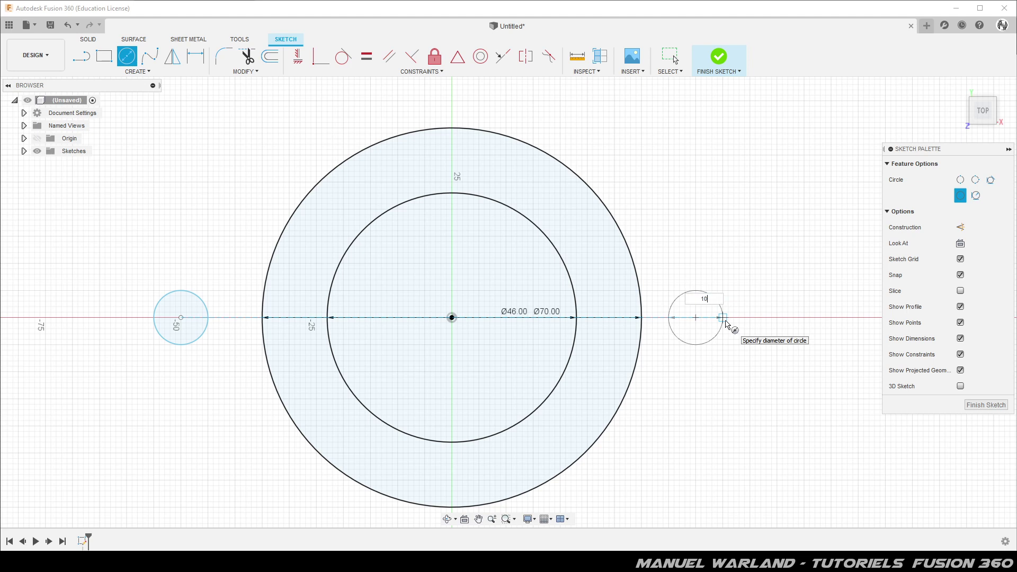
key("Return")
key("Escape")
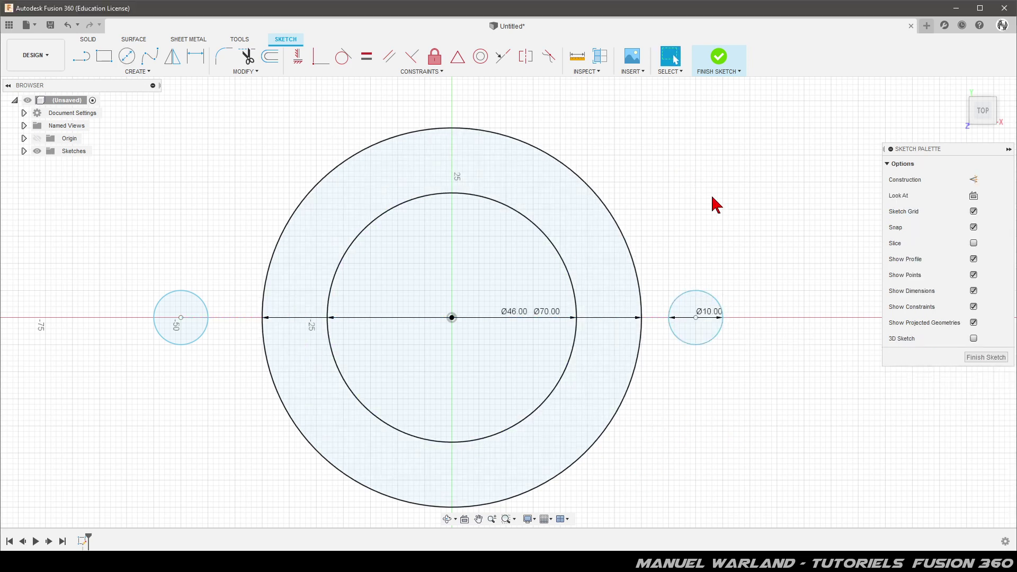
- Draw a vertical line about 39 mm long upward from the origin and convert it to construction geometry
left_click(81, 55)
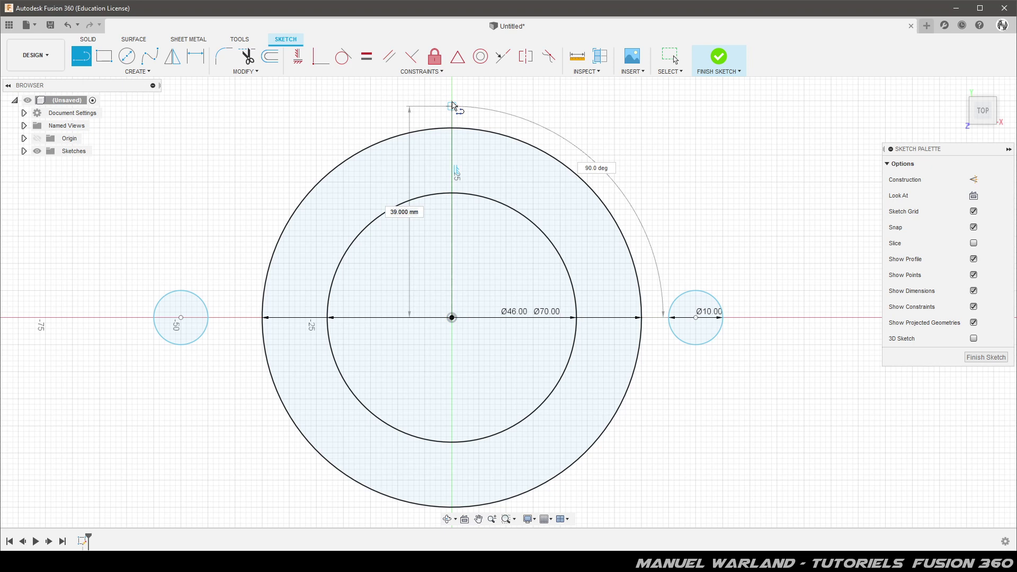
left_click(451, 106)
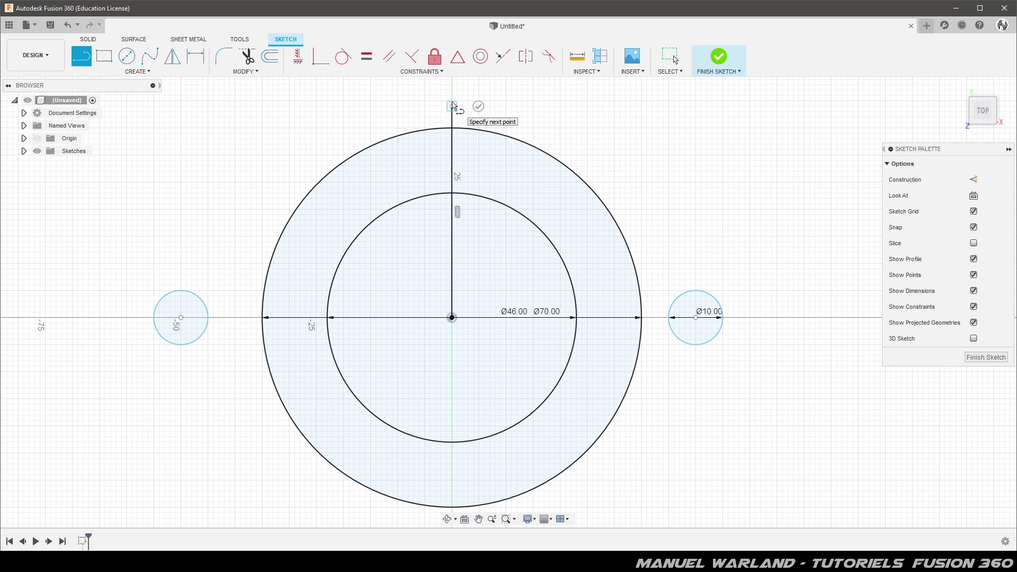
key("Escape")
left_click(452, 119)
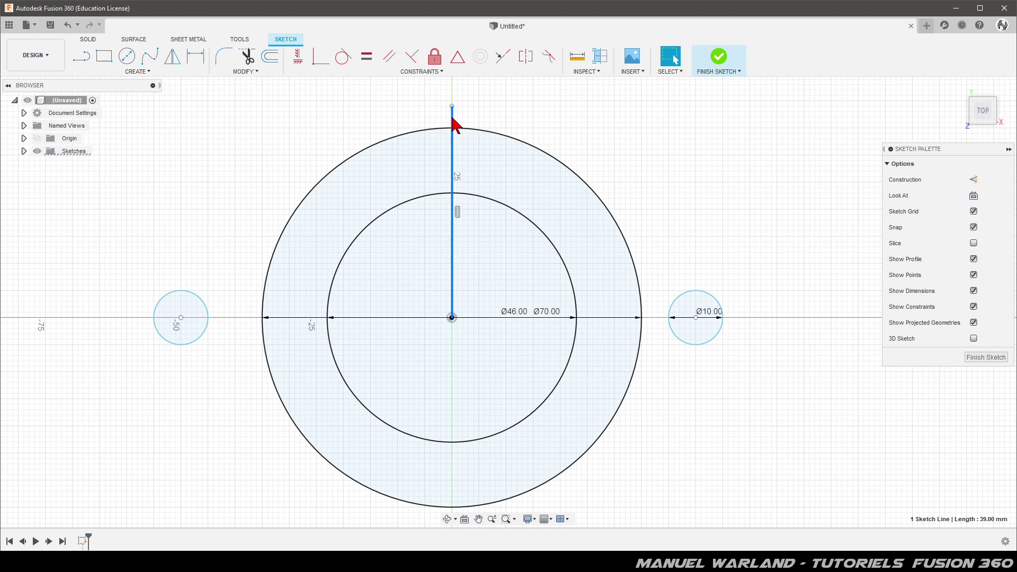
key("x")
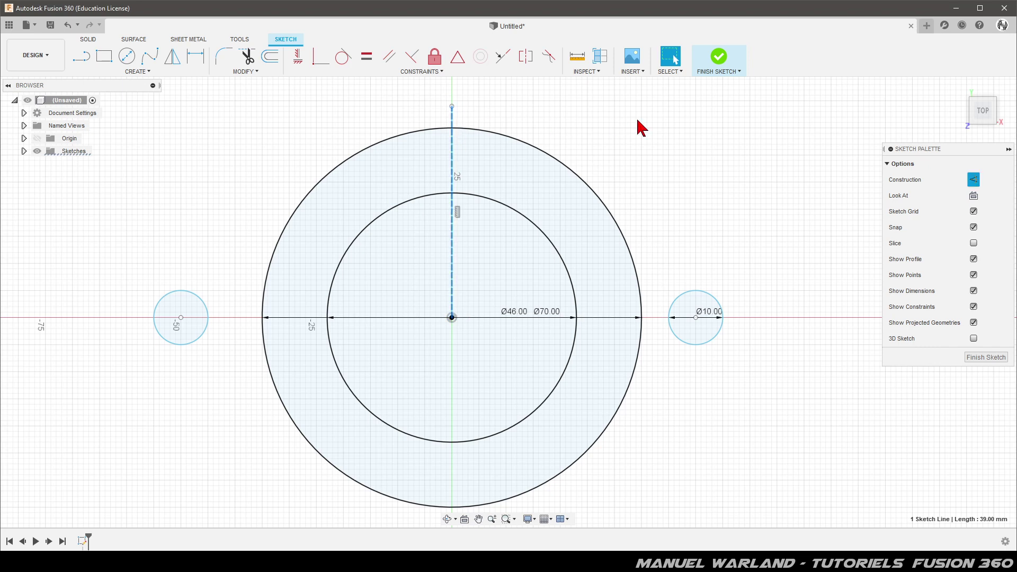
left_click(698, 205)
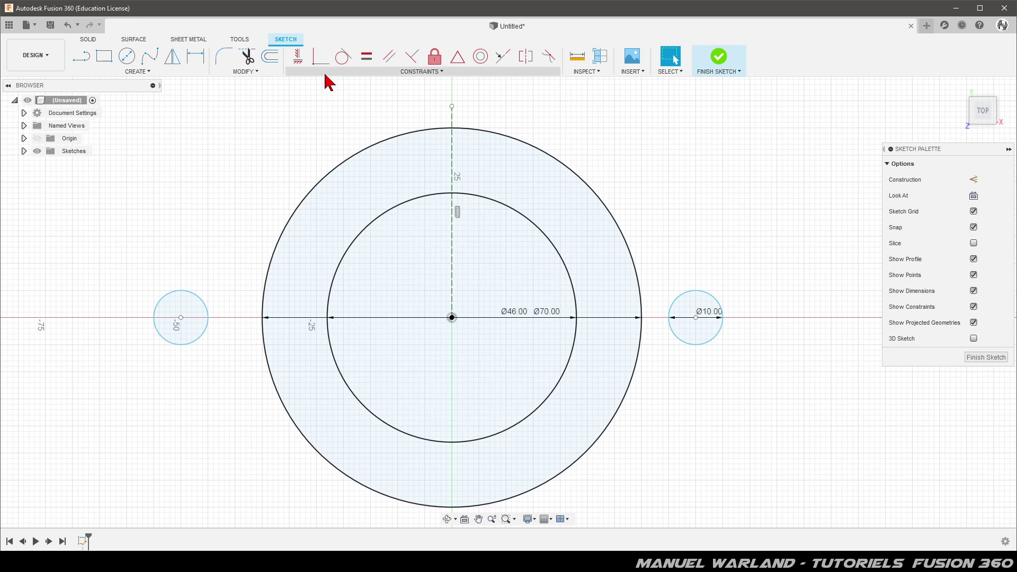
- Apply a symmetry constraint to the centres of the two small outer circles about the vertical construction line
left_click(525, 60)
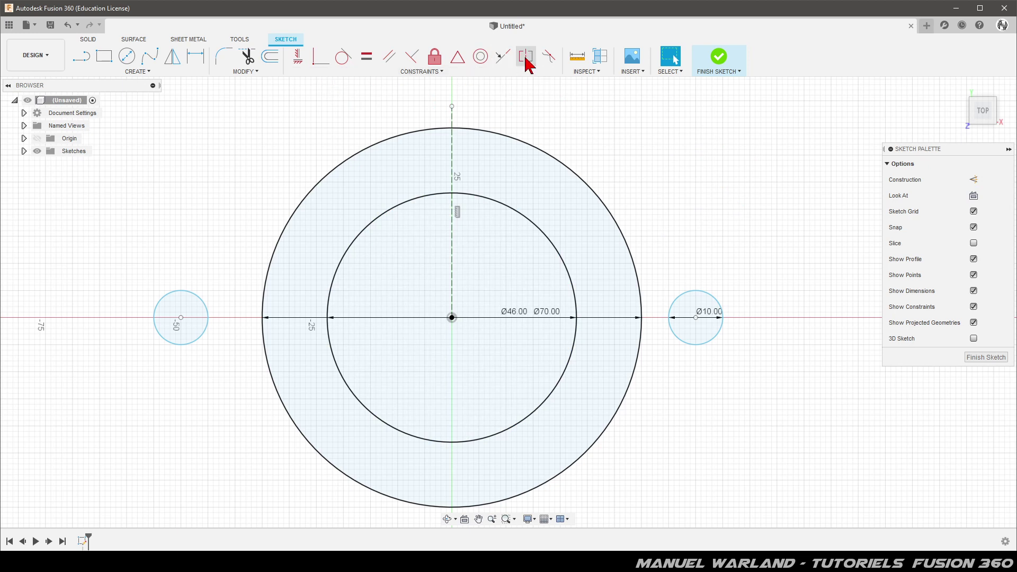
left_click(181, 318)
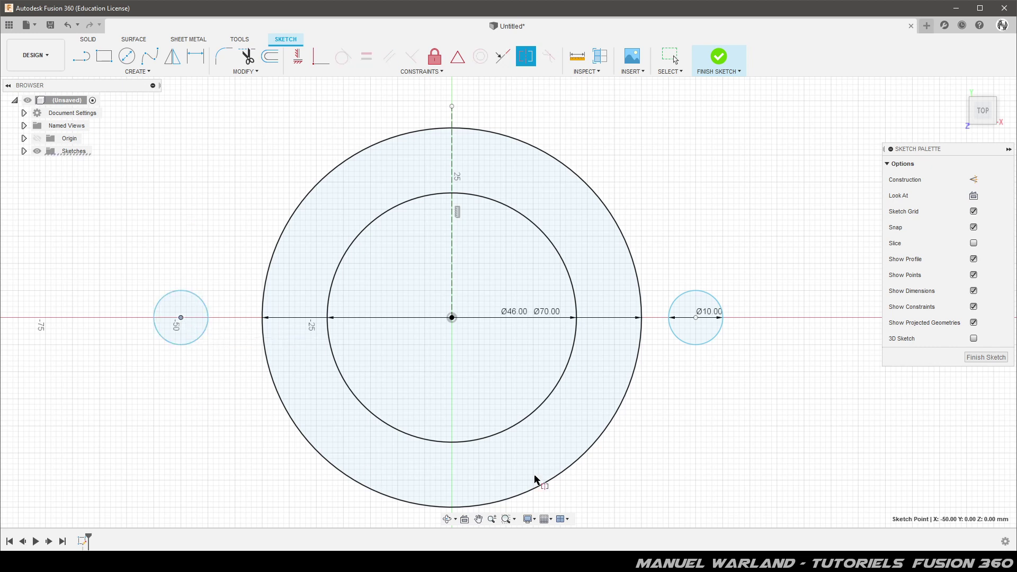
left_click(696, 318)
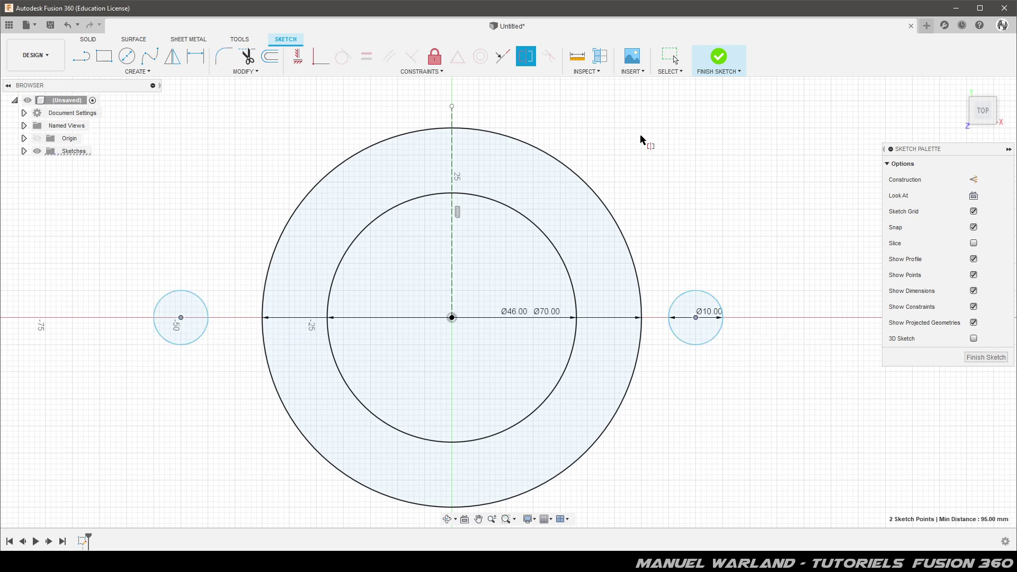
left_click(452, 120)
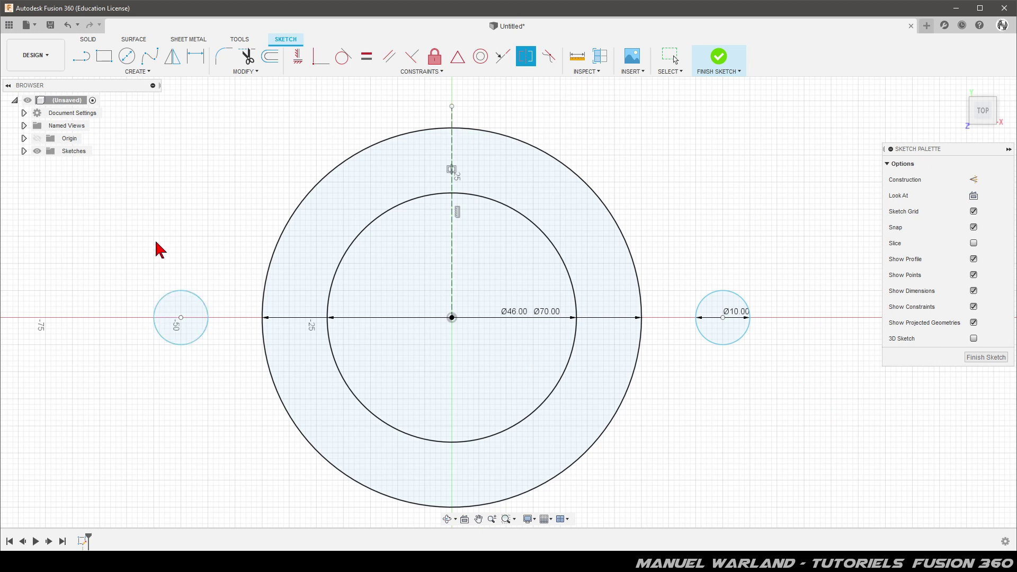
- Dimension the overall distance between the outer tangents of the two small circles to 92 mm, checking the reference photo for the value
key("d")
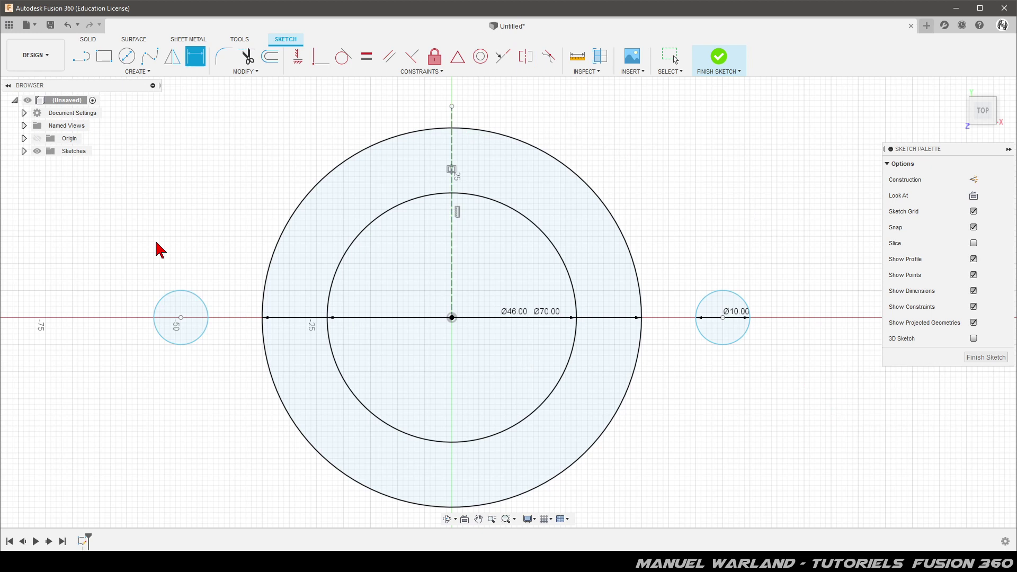
right_click(157, 325)
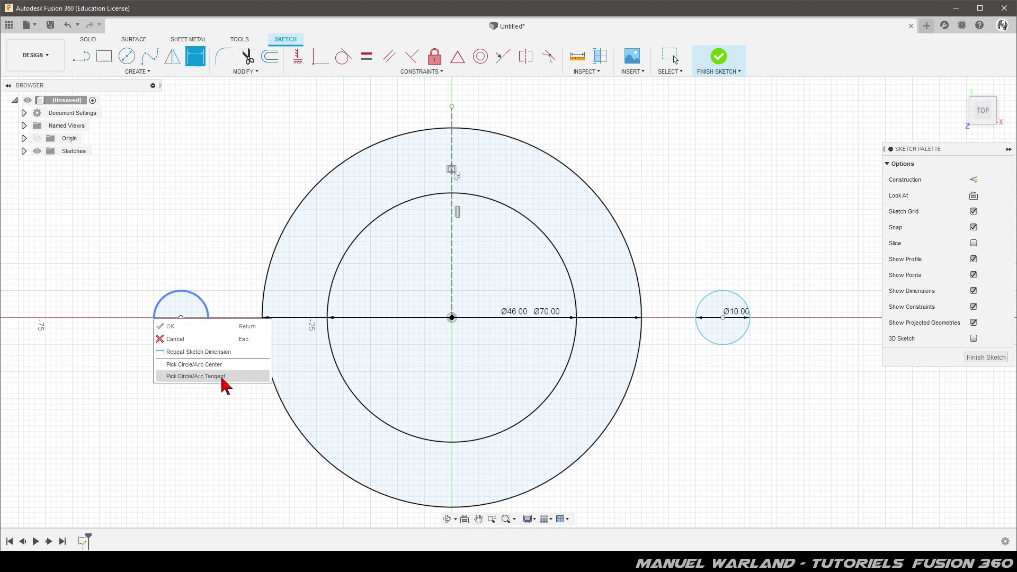
left_click(206, 377)
left_click(153, 317)
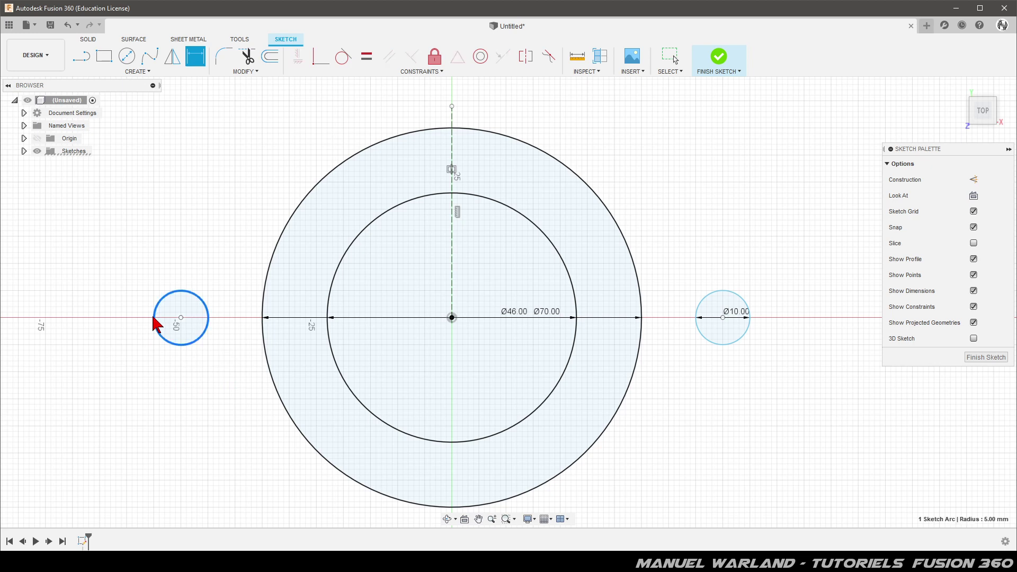
left_click(751, 319)
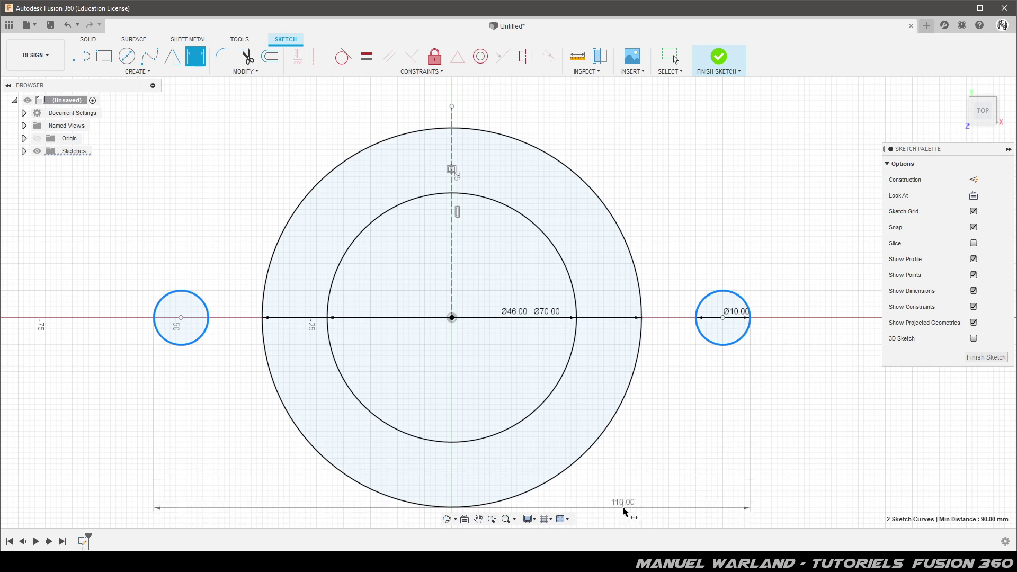
left_click(624, 510)
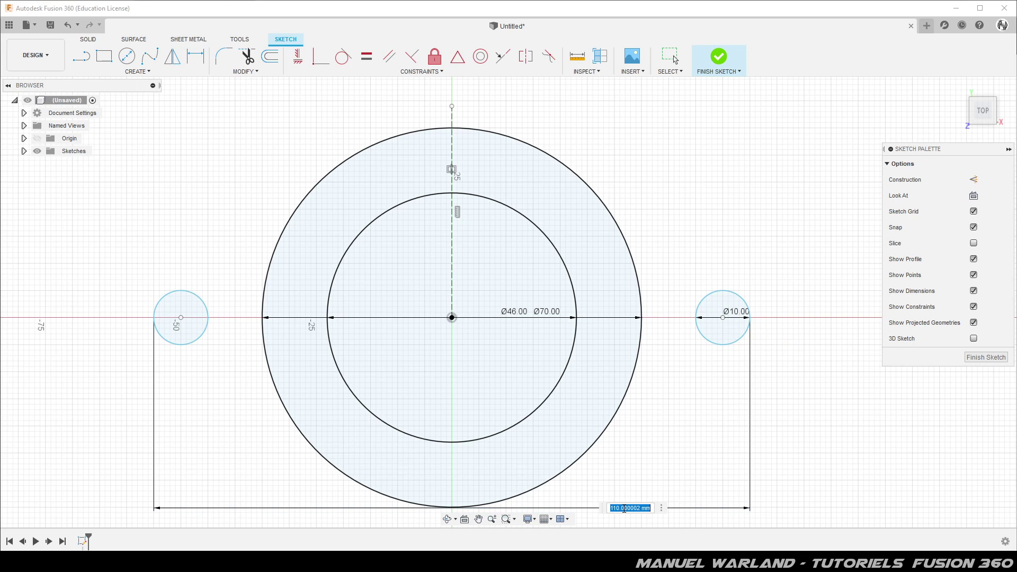
key("alt+Tab")
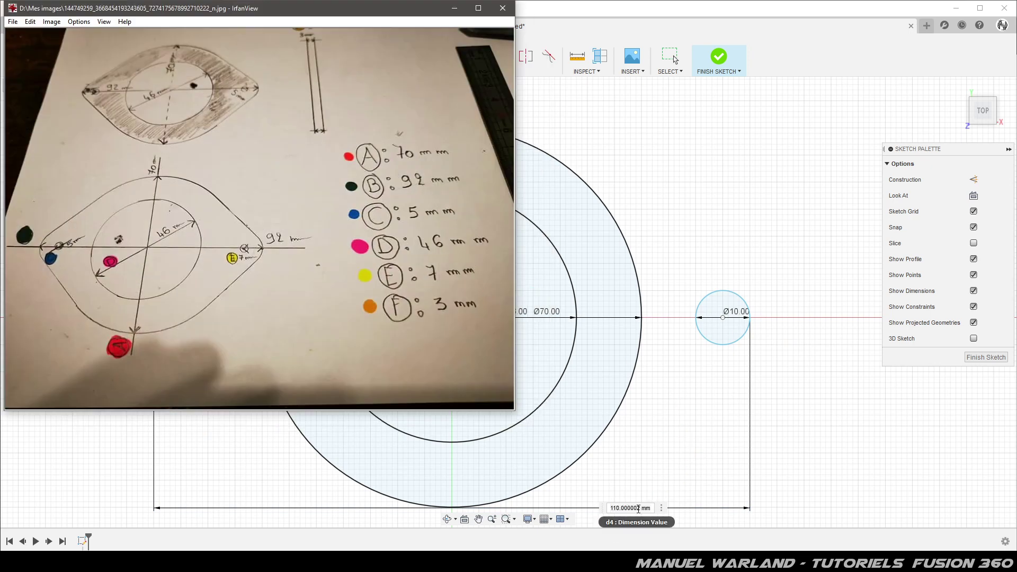
left_click(638, 508)
triple_click(639, 508)
type("9")
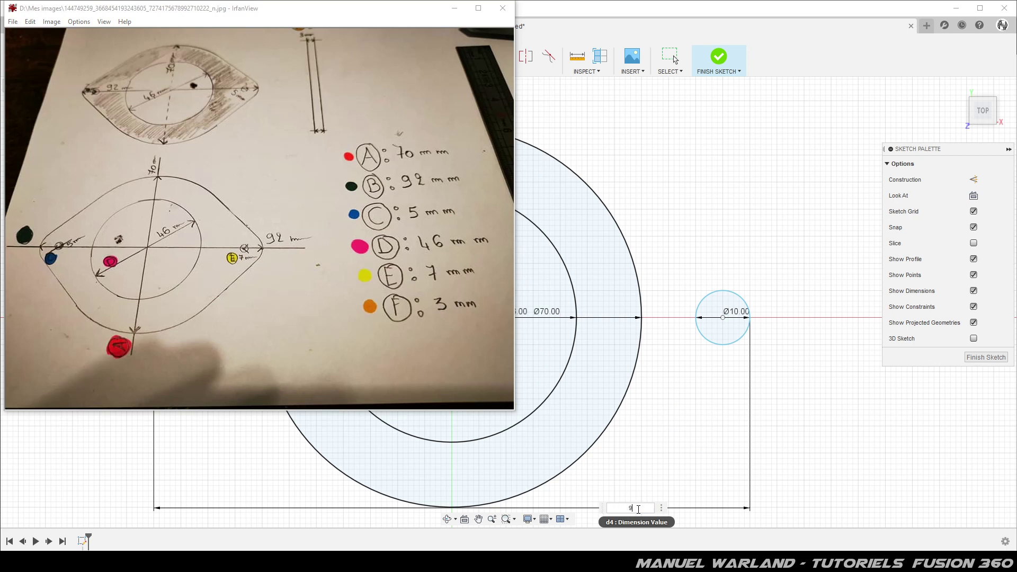
type("2")
key("Return")
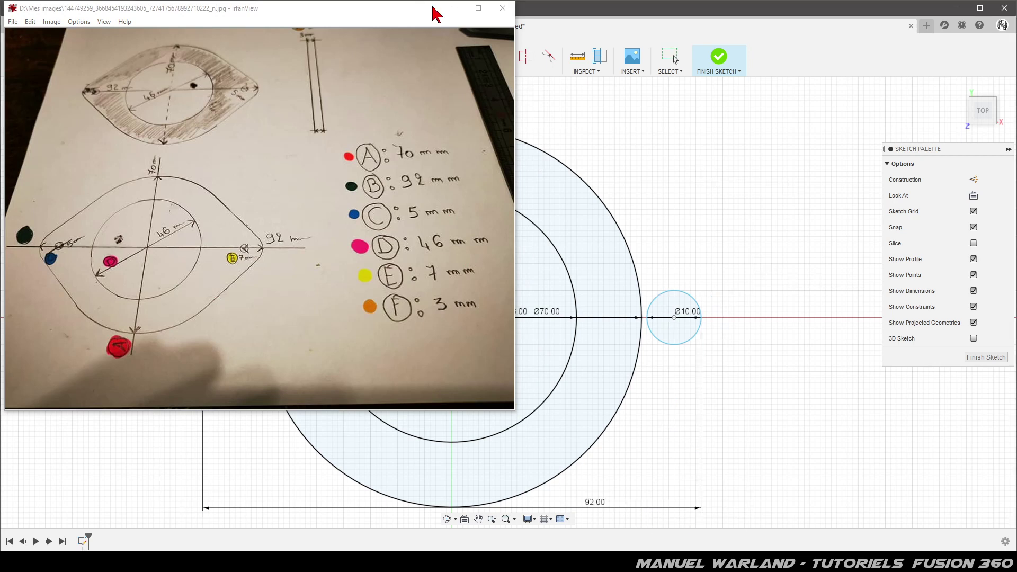
left_click(454, 11)
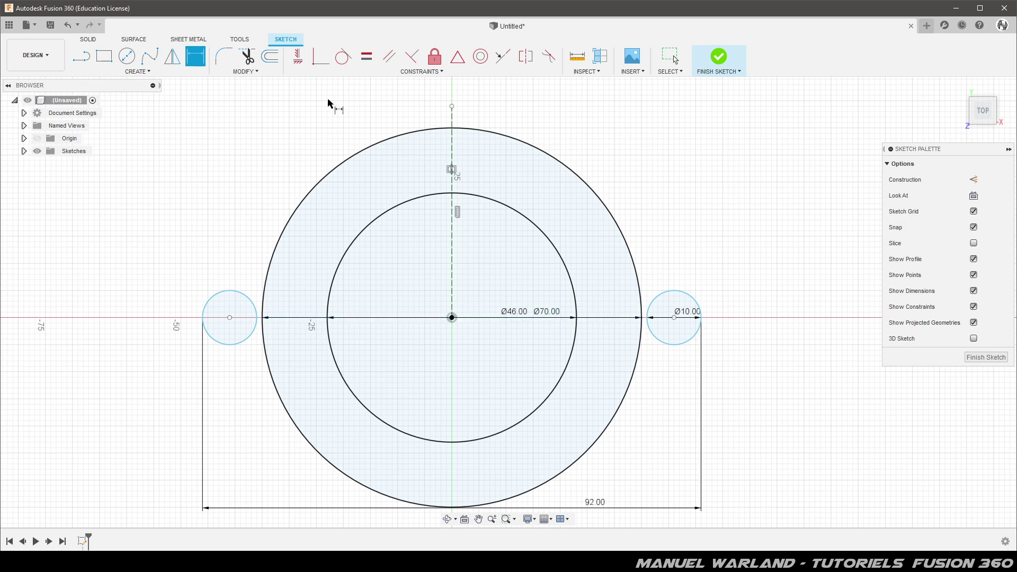
- Apply an equal constraint to the two small outer circles and set their shared diameter to 8 mm
left_click(367, 58)
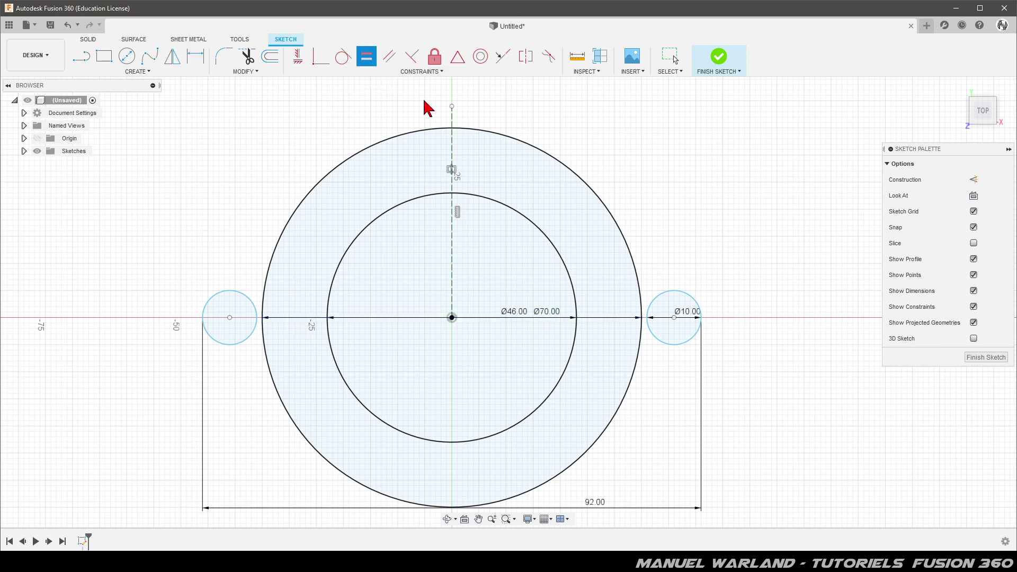
left_click(692, 303)
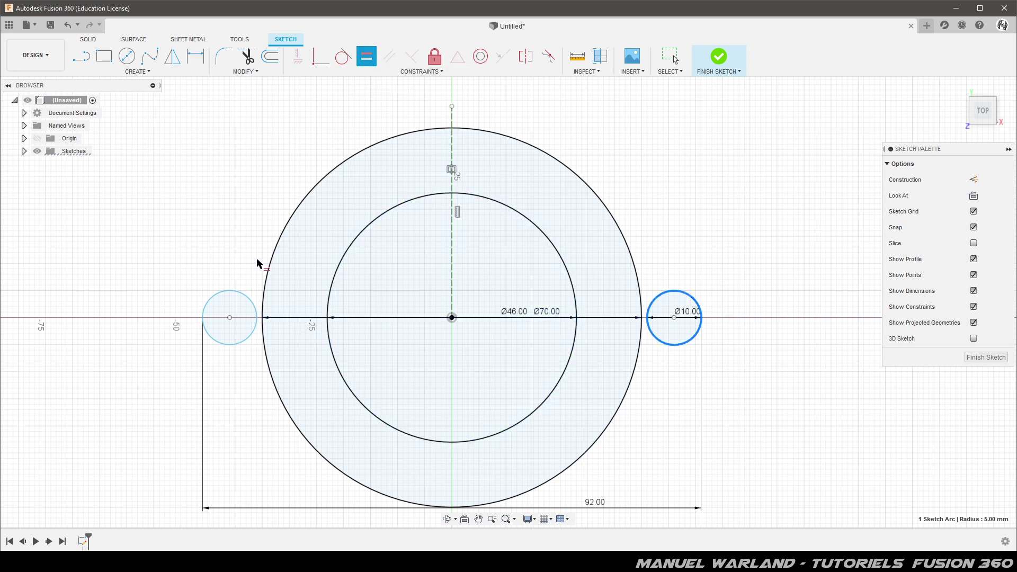
left_click(237, 294)
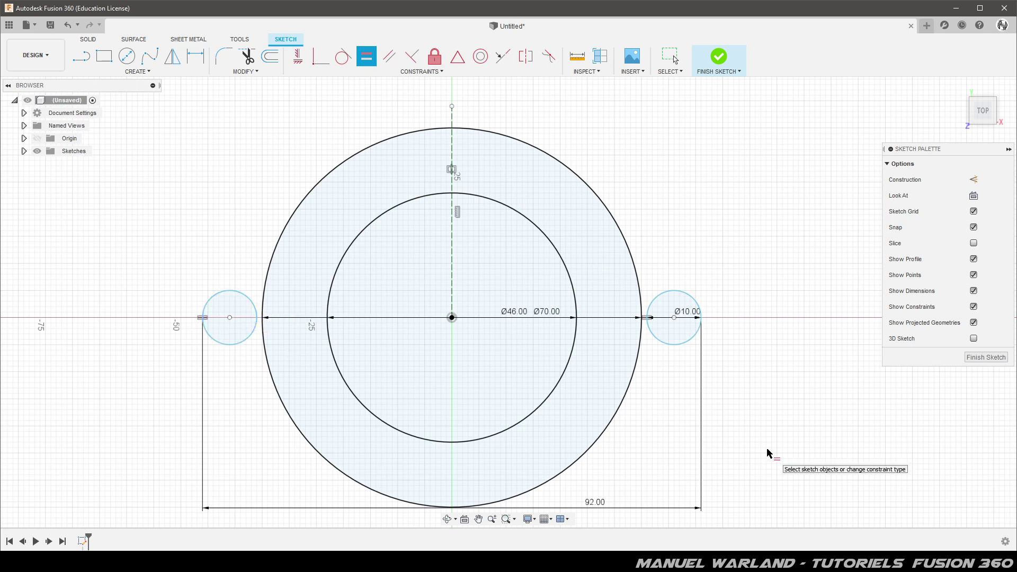
key("Escape")
double_click(690, 314)
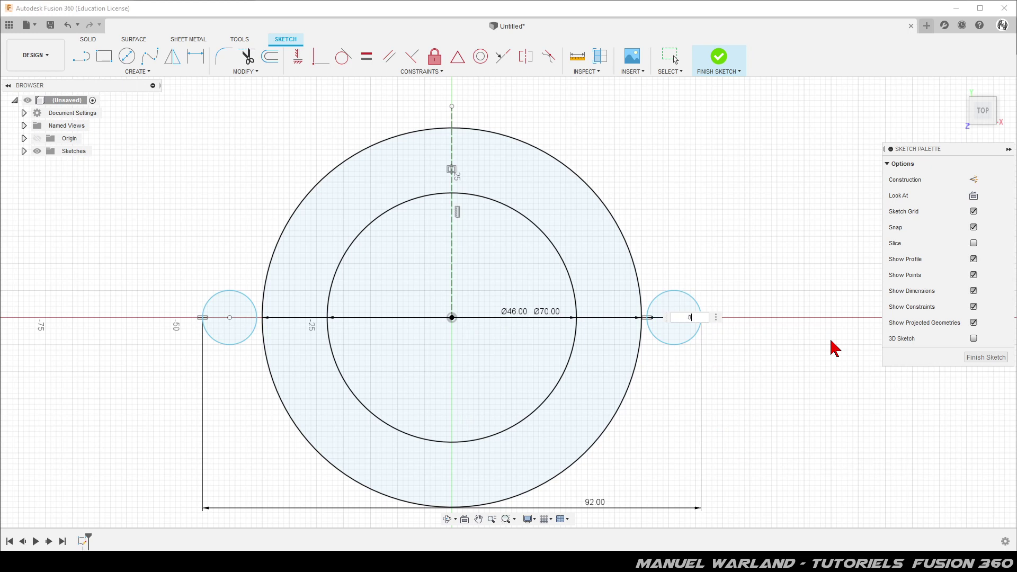
key("Return")
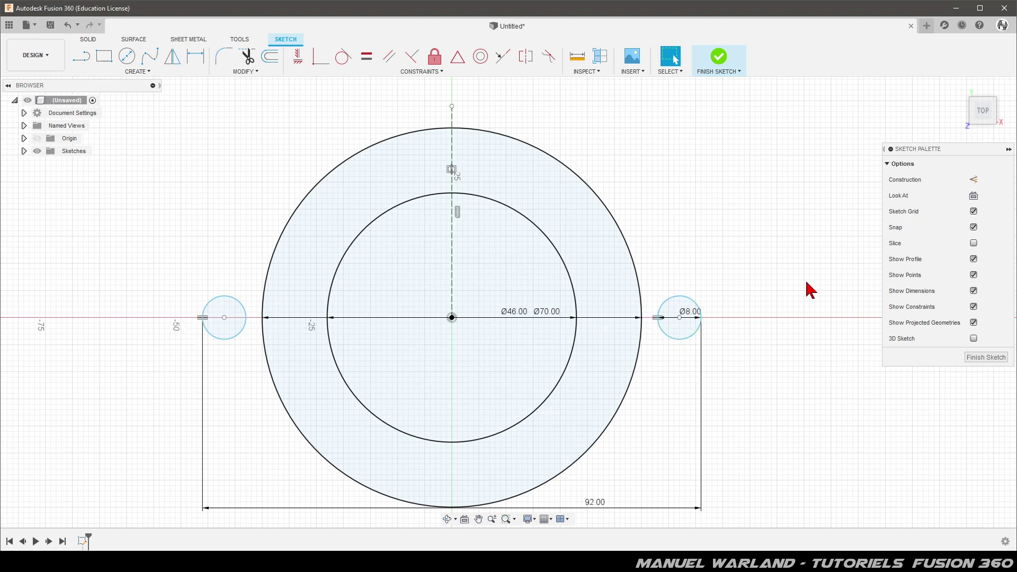
- Reposition the diameter dimensions: 8 mm outside the right small circle, 46 mm diagonally inside its circle, and 70 mm above the large circle
left_click_drag(689, 314, 800, 281)
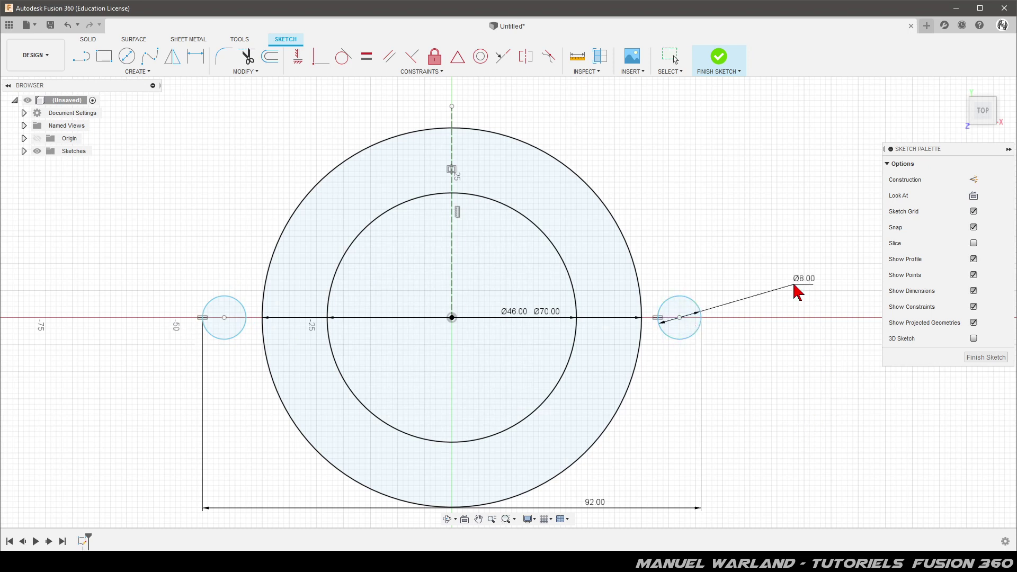
left_click_drag(511, 316, 511, 279)
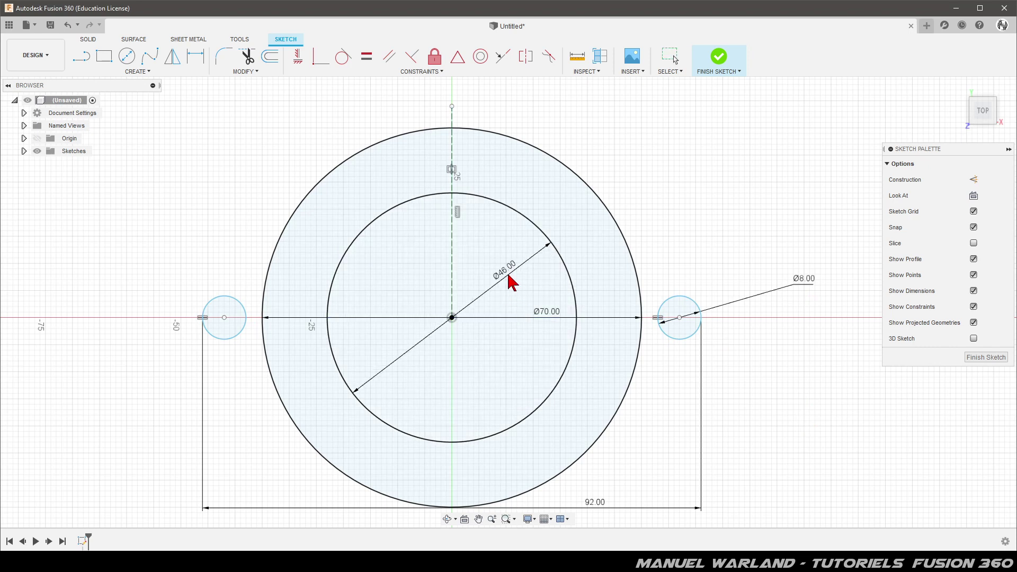
left_click_drag(546, 312, 510, 104)
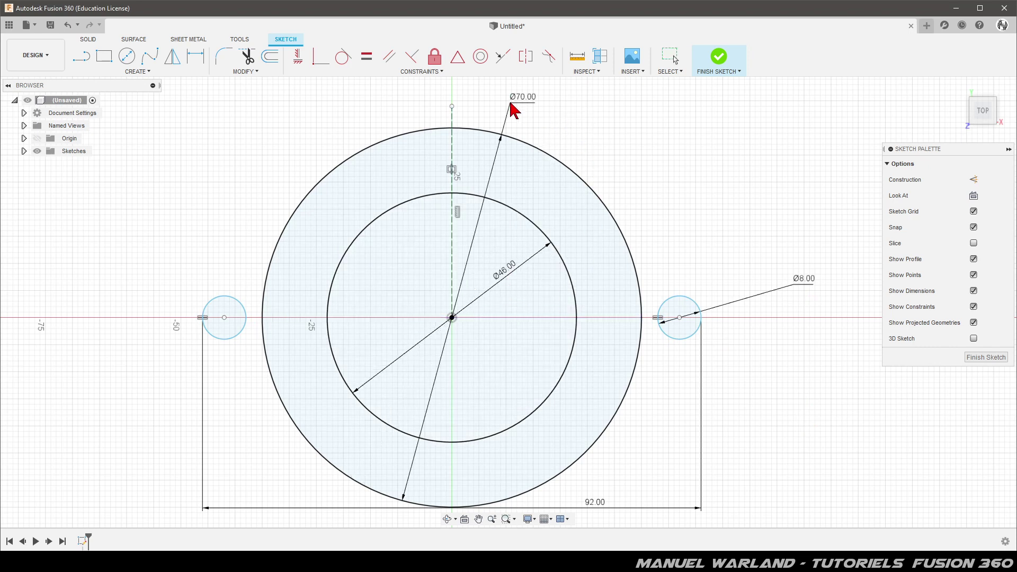
key("Escape")
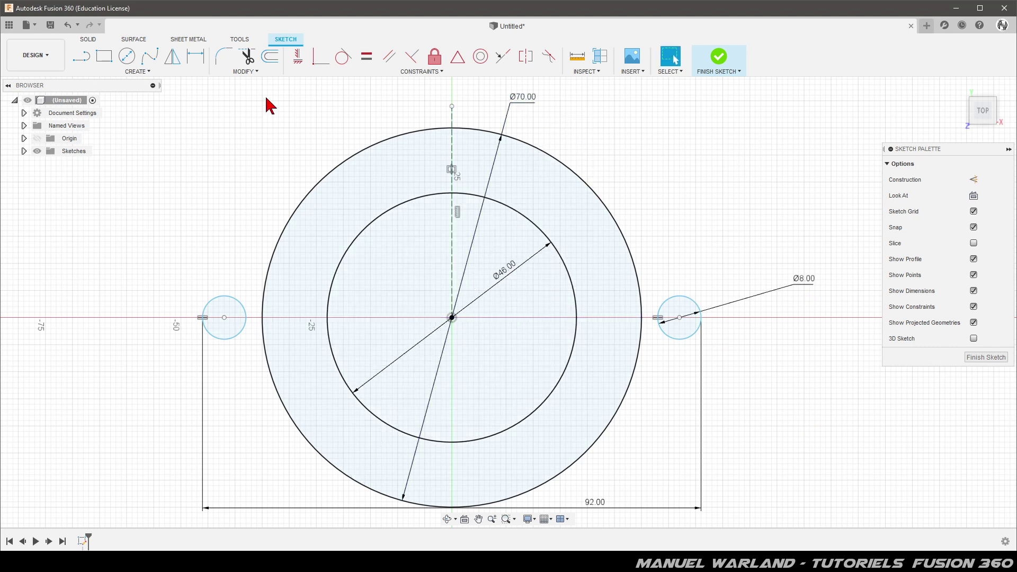
- Draw two upper side lines, one from the top of each small circle to the large circle, ending tangent to it
left_click(81, 56)
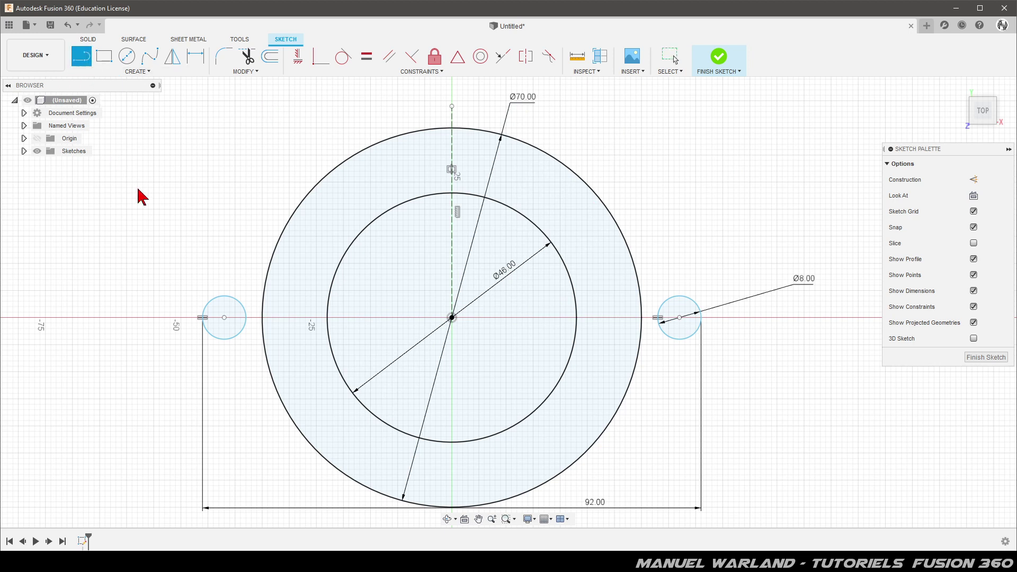
left_click(217, 297)
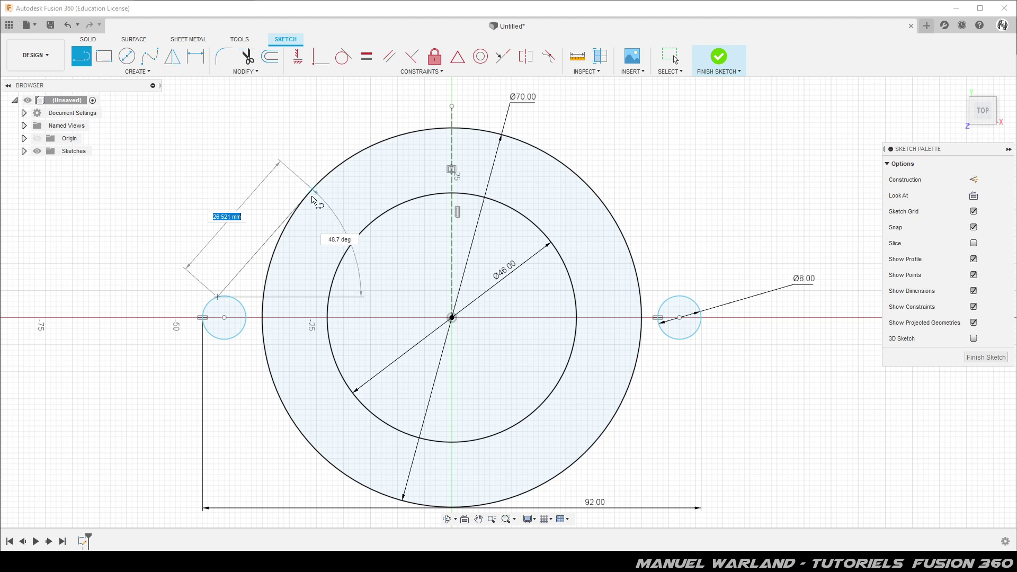
double_click(312, 192)
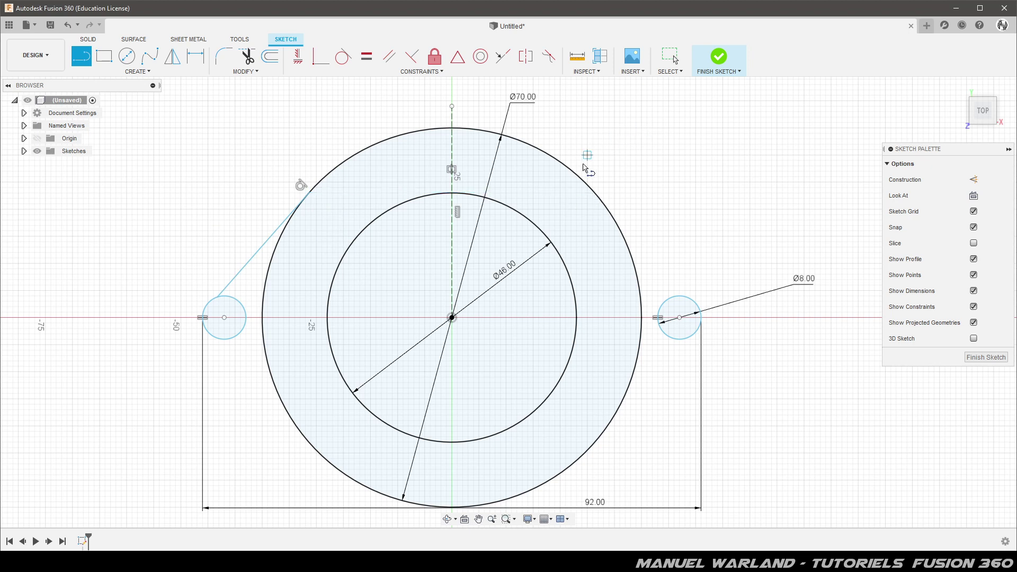
left_click(699, 309)
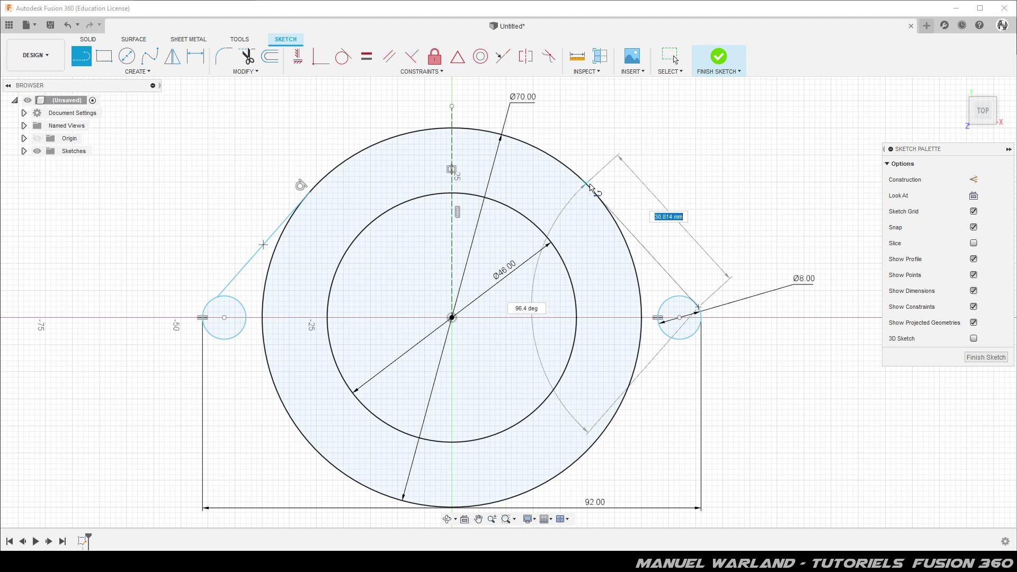
double_click(593, 193)
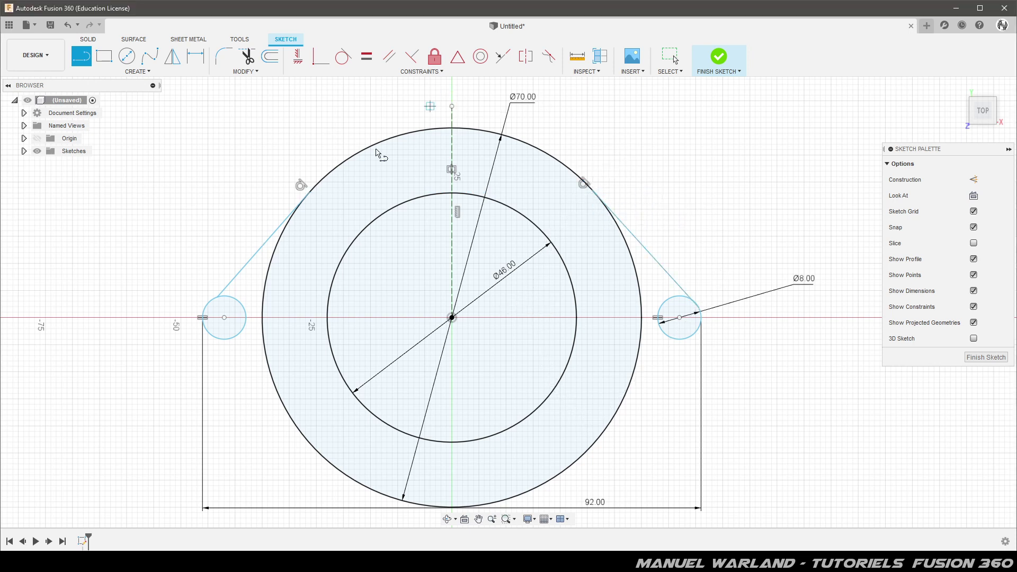
- Draw two lower side lines from the undersides of the small circles to the lower part of the large circle
left_click(212, 335)
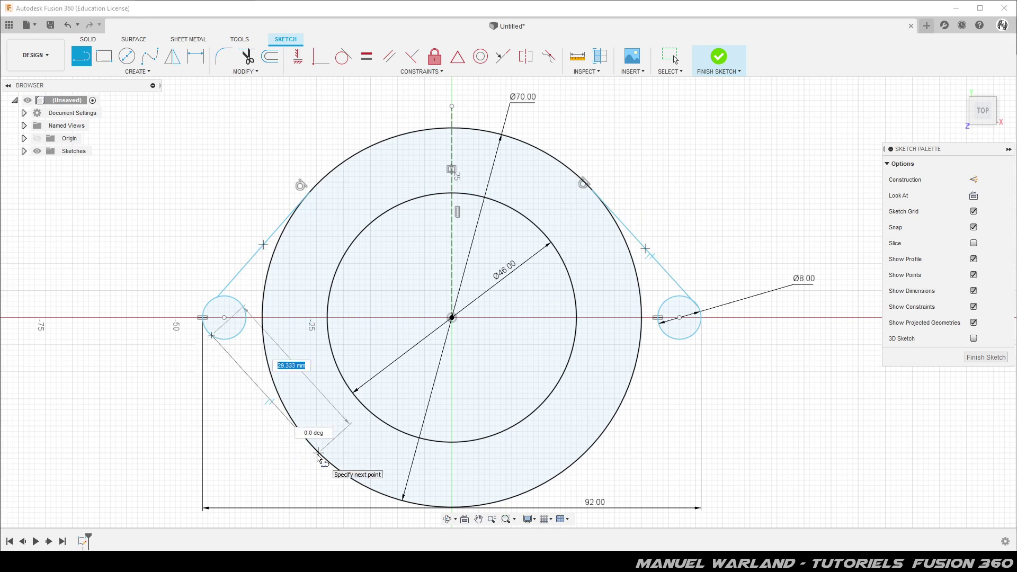
left_click(317, 454)
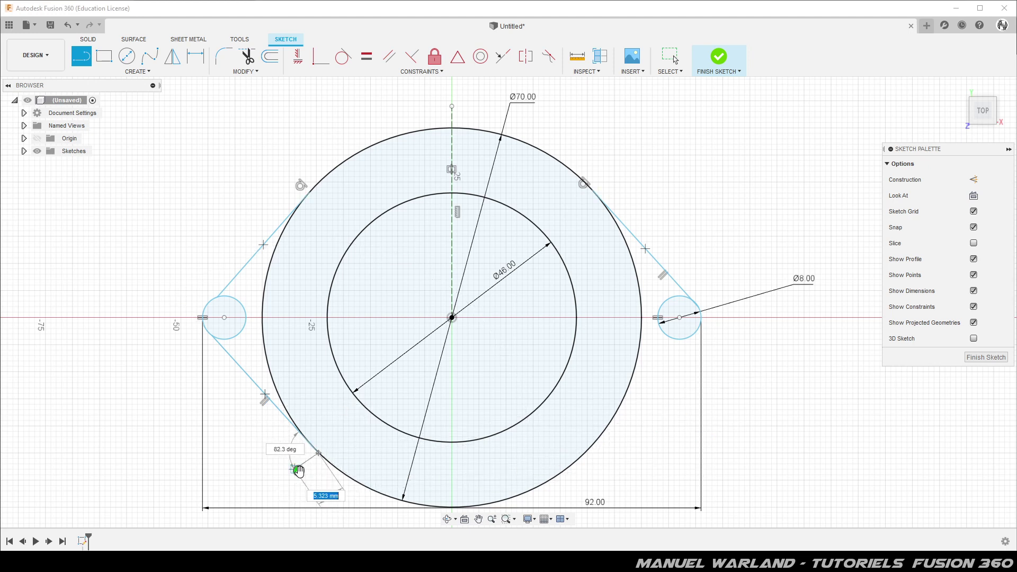
key("Escape")
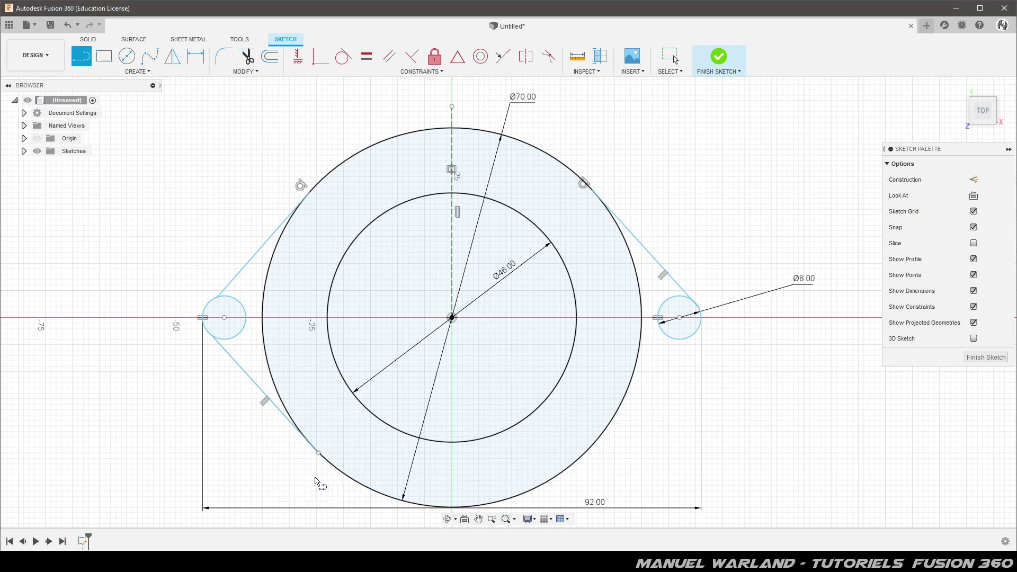
left_click(693, 336)
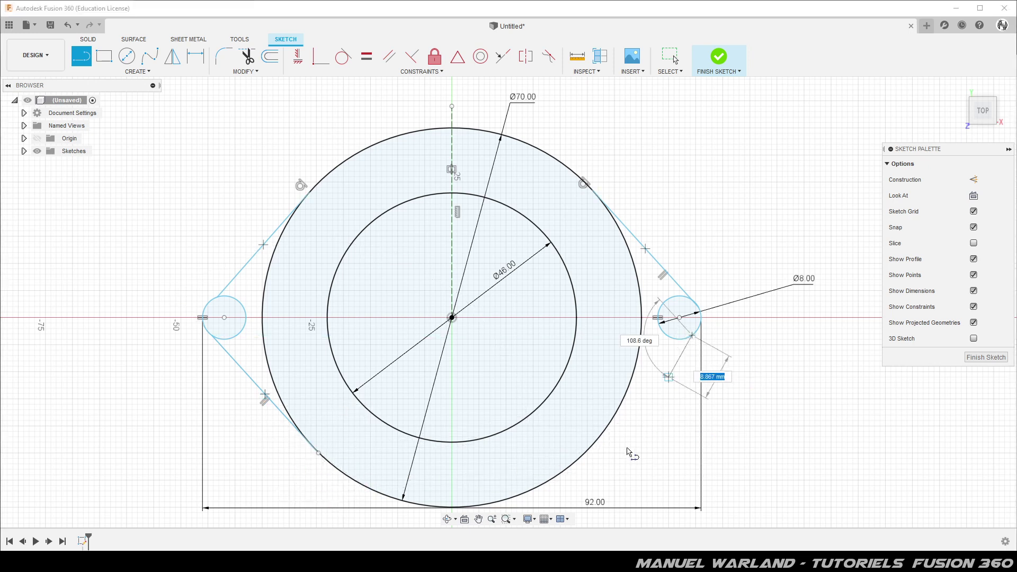
left_click(569, 467)
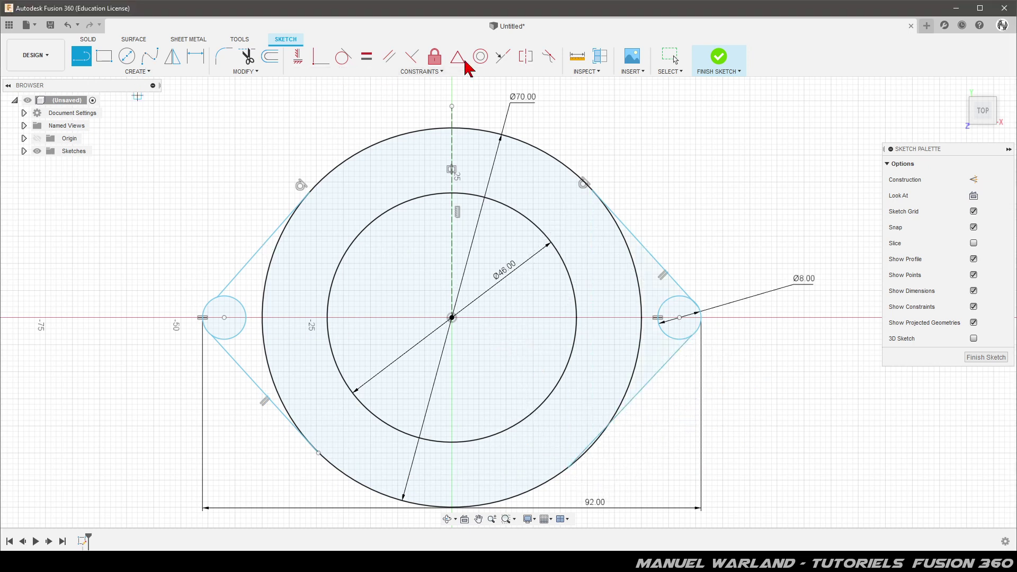
- Make both left side lines tangent to the left small circle, and the lower left line tangent to the large circle
left_click(344, 62)
left_click(273, 237)
left_click(206, 303)
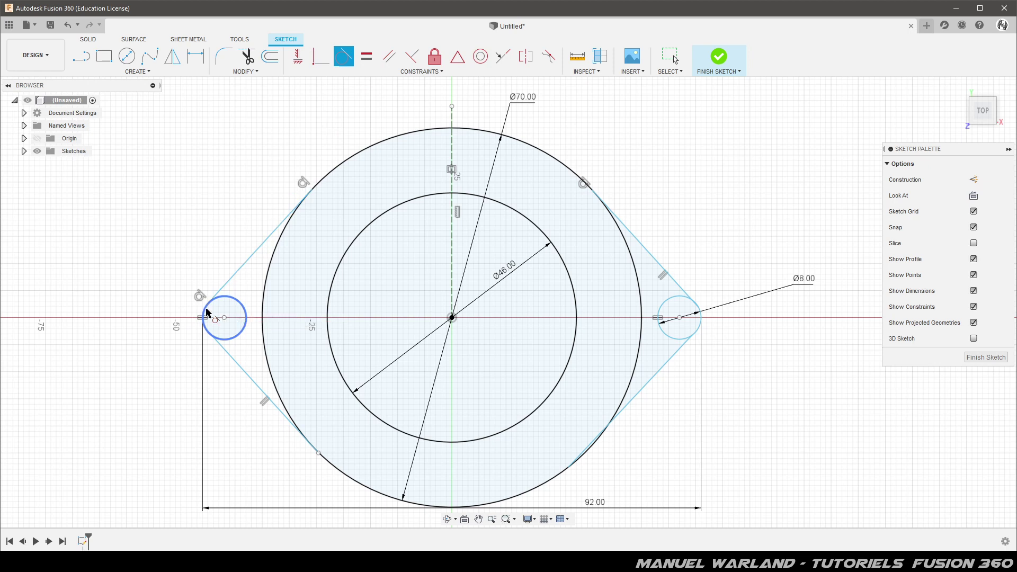
left_click(231, 344)
left_click(231, 343)
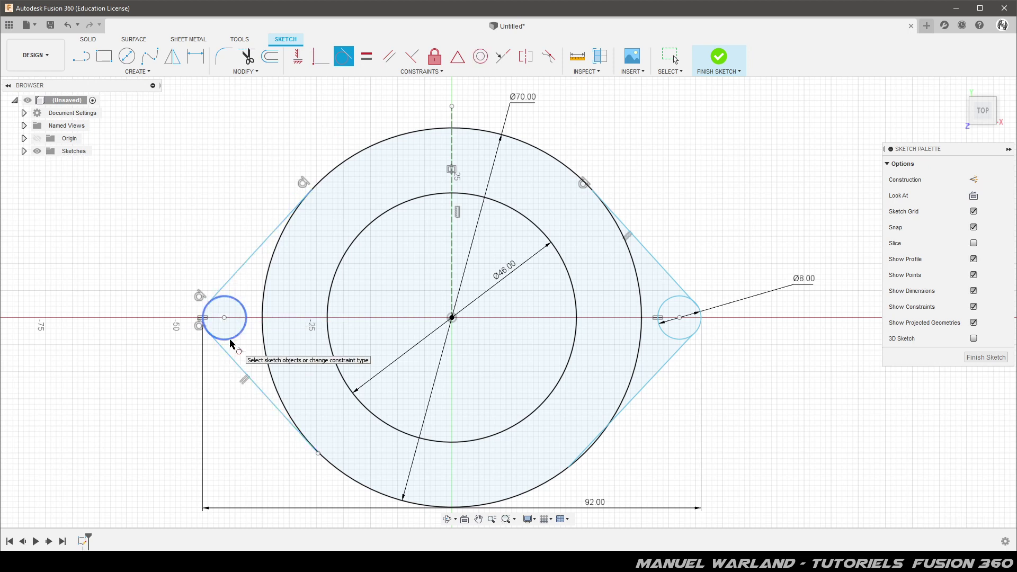
left_click(283, 412)
left_click(556, 481)
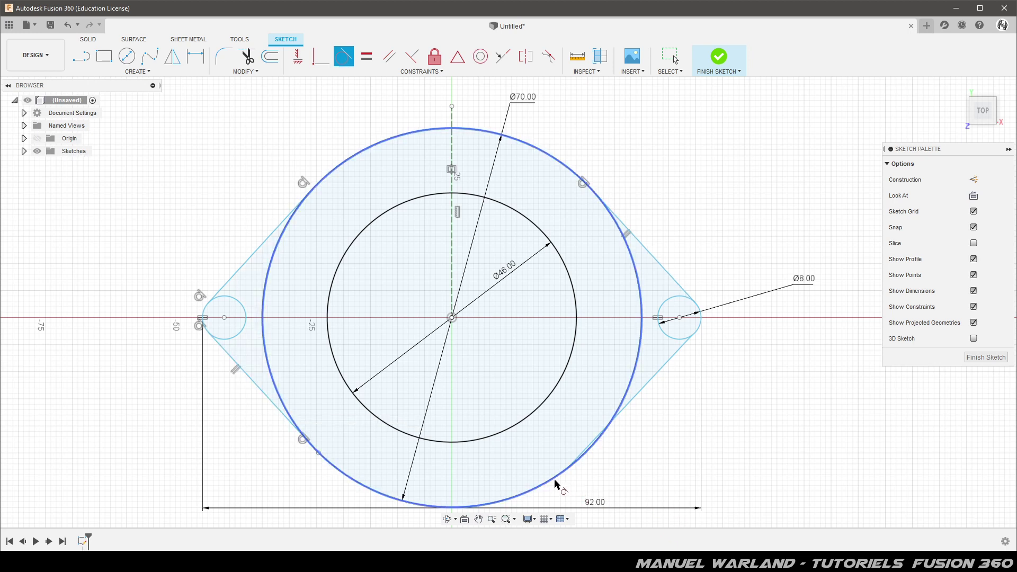
- Make the lower right line tangent to the large circle, and both right side lines tangent to the right small circle
left_click(625, 409)
left_click(661, 376)
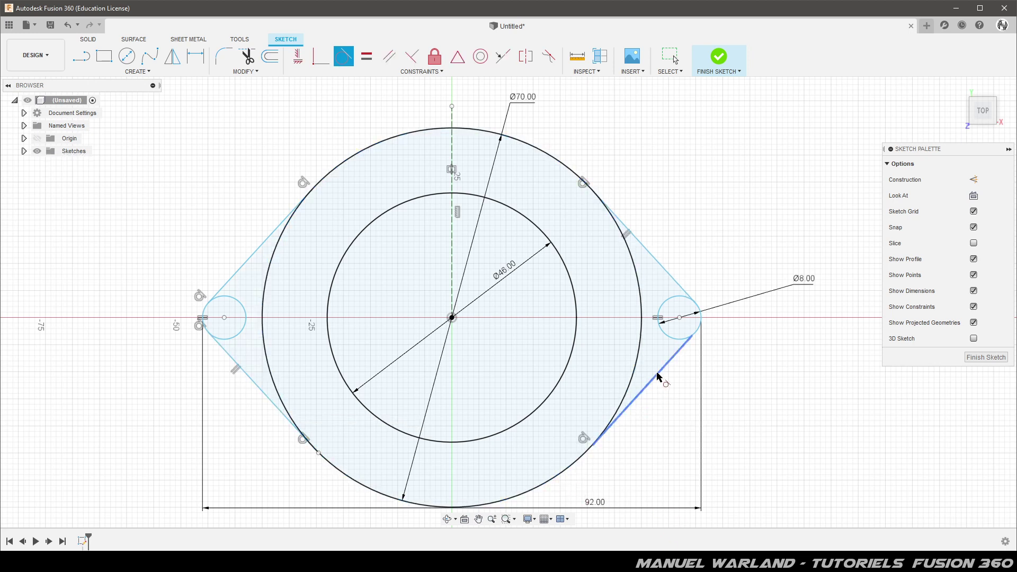
left_click(678, 340)
left_click(669, 276)
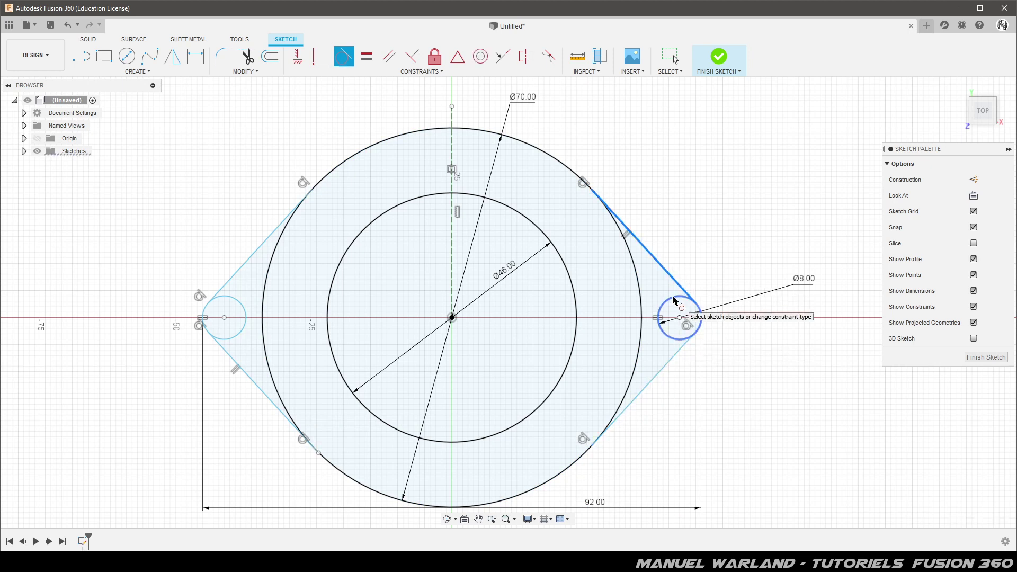
left_click(673, 300)
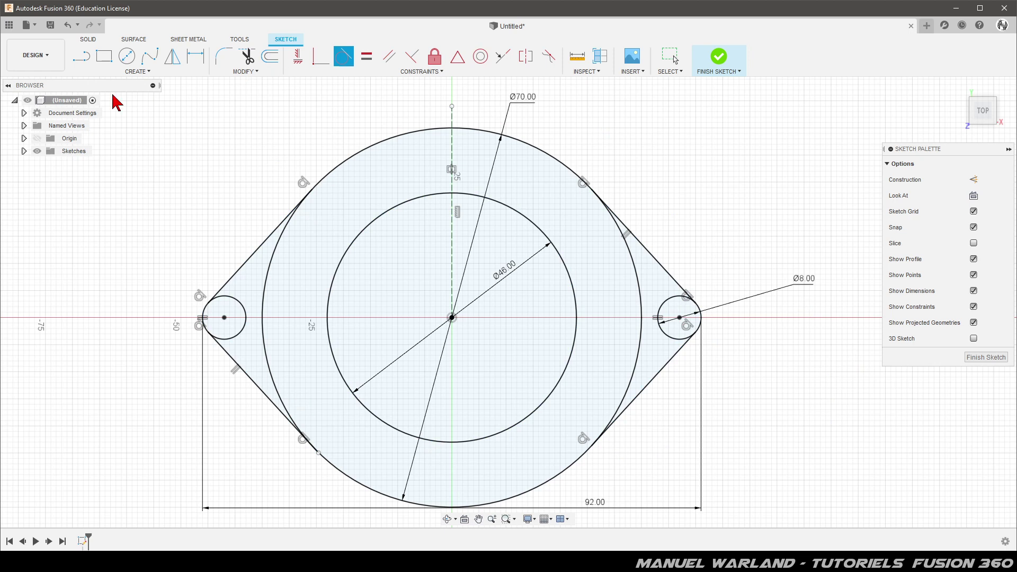
- Sketch a concentric hole circle inside each small outer circle, giving the right one a 5 mm diameter
left_click(127, 56)
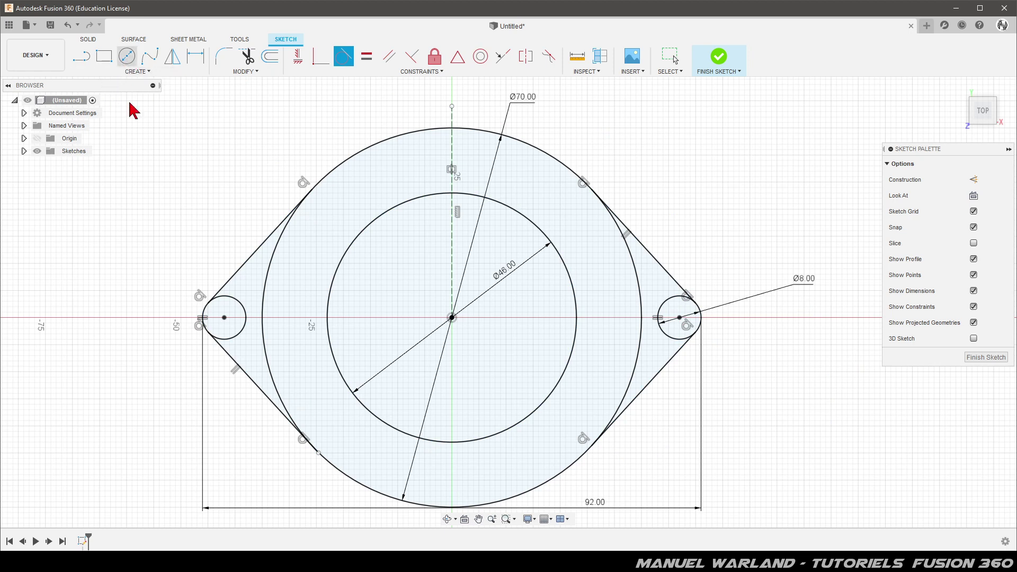
left_click(224, 318)
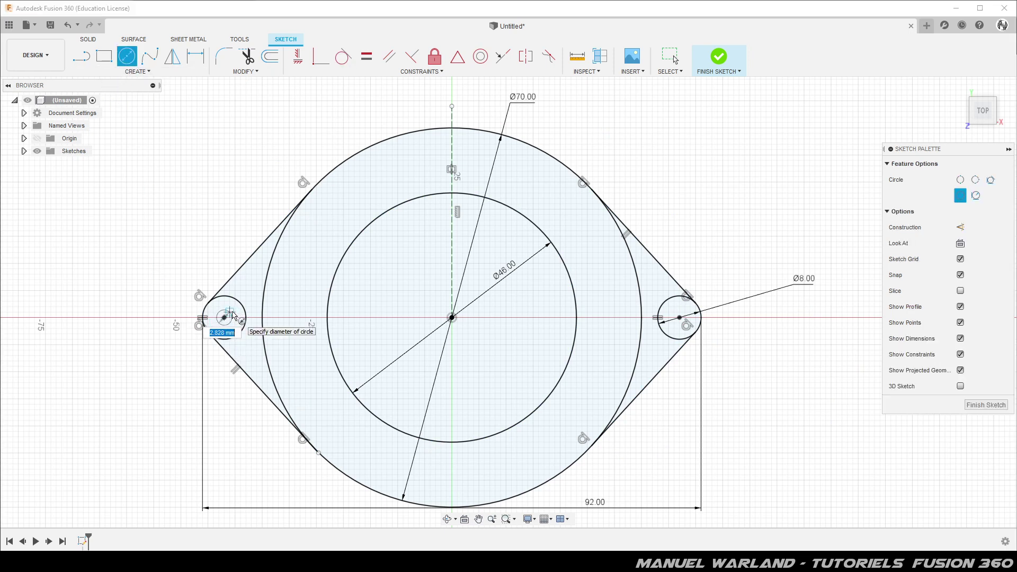
left_click(236, 315)
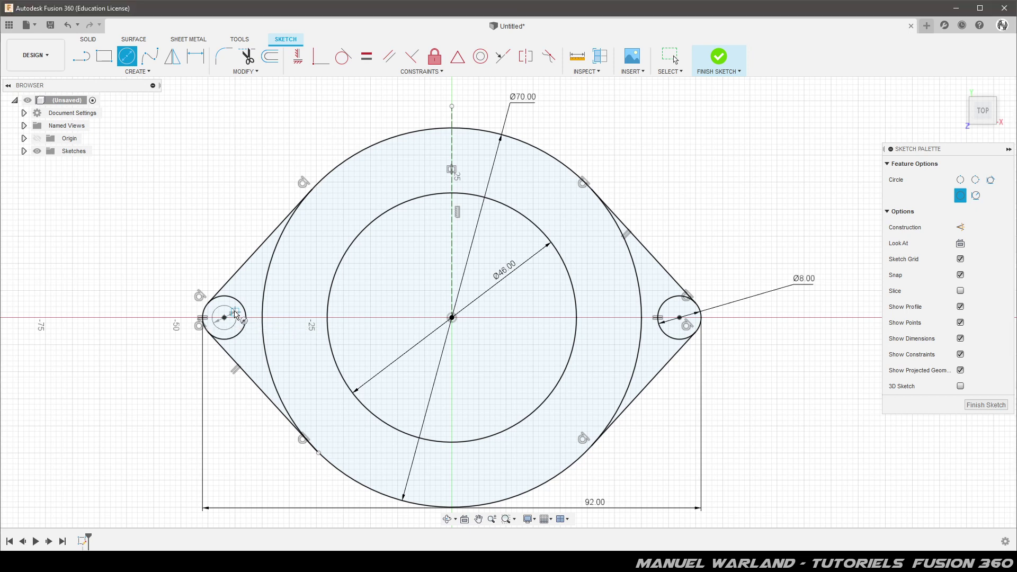
key("Escape")
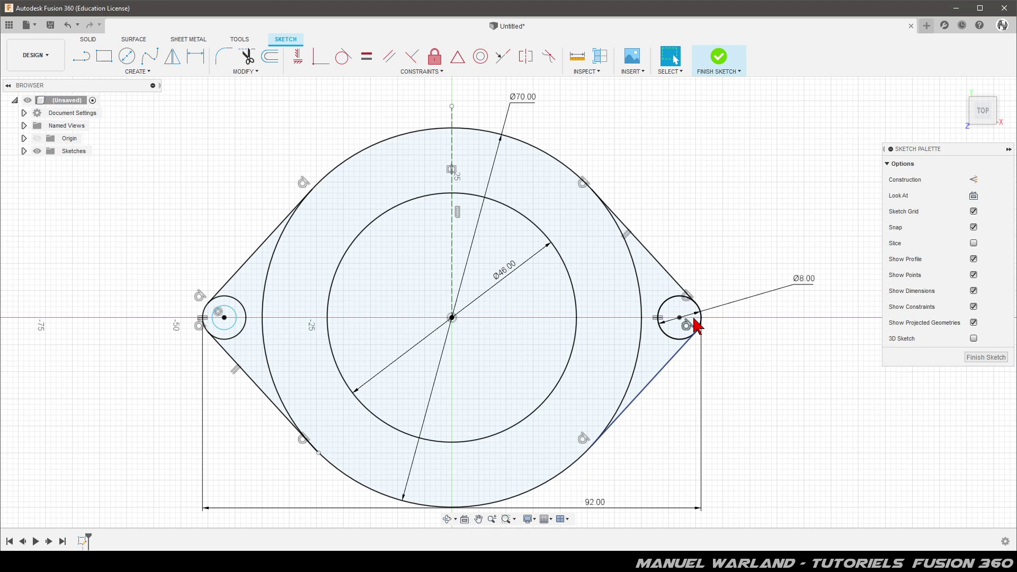
left_click(127, 57)
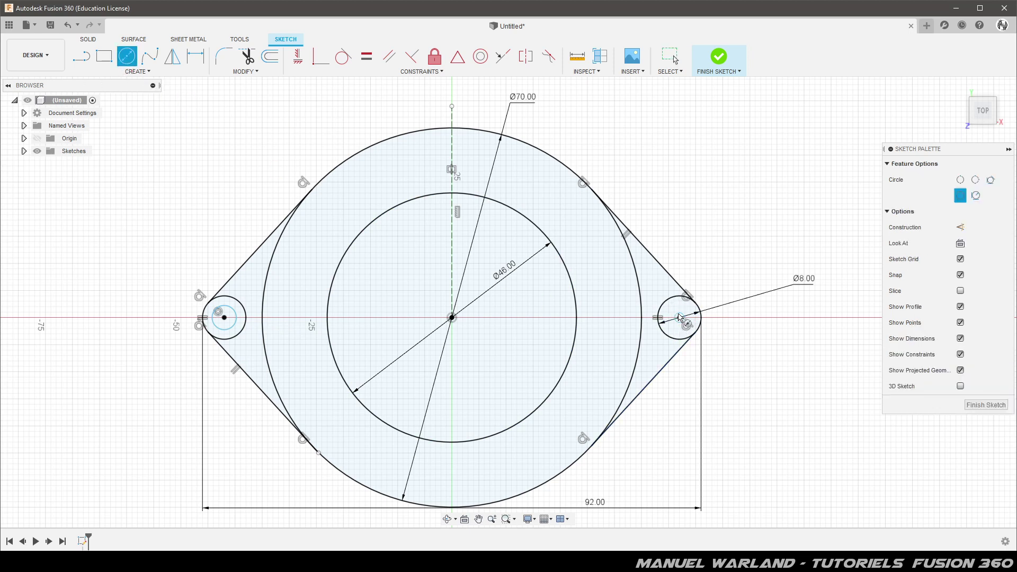
left_click(679, 318)
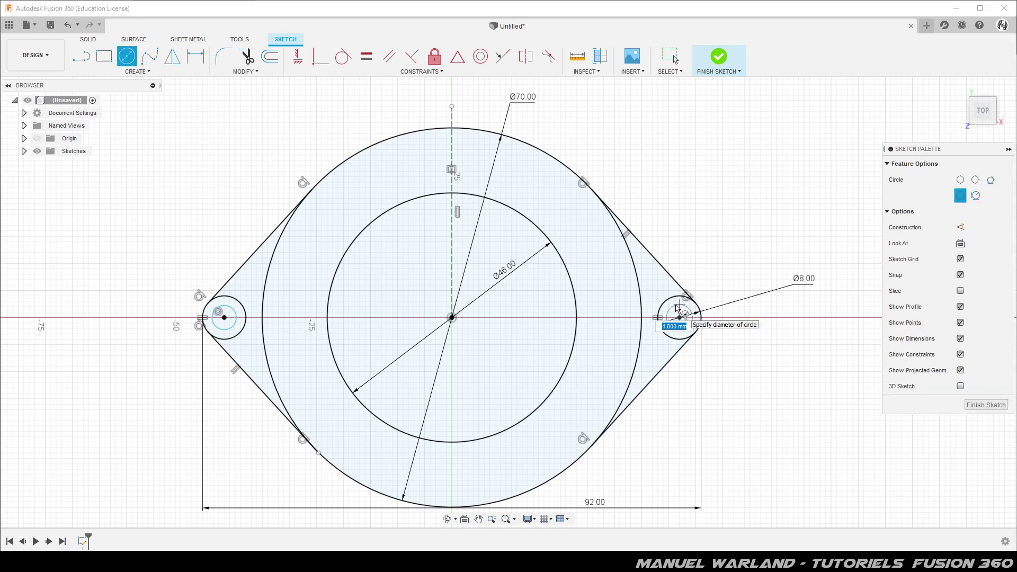
key("Return")
key("Escape")
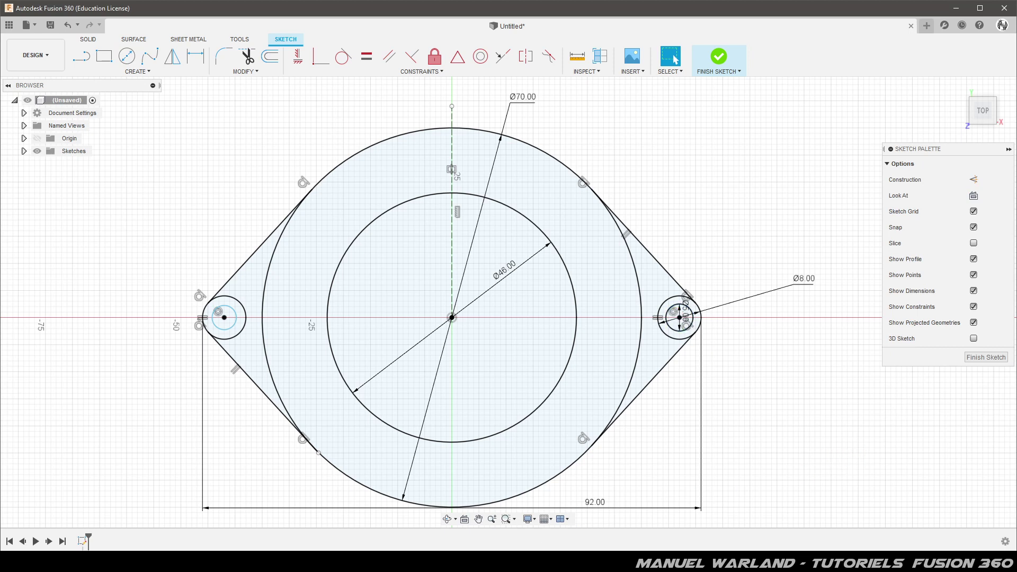
- Check the small hole dimensions on the hand-drawn reference photo in IrfanView, and return to the flange sketch
mouse_move(295, 561)
left_click(318, 561)
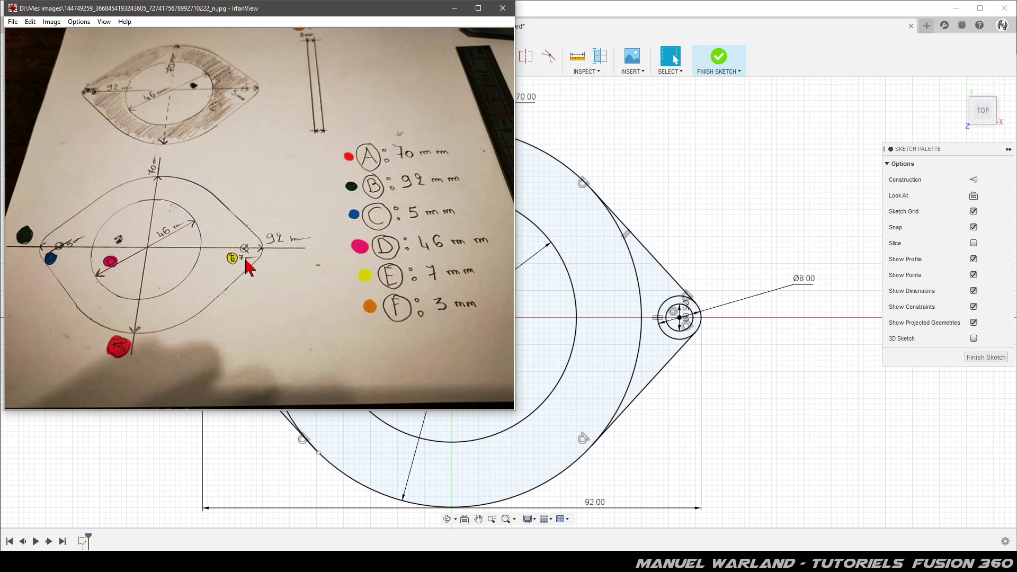
left_click(784, 366)
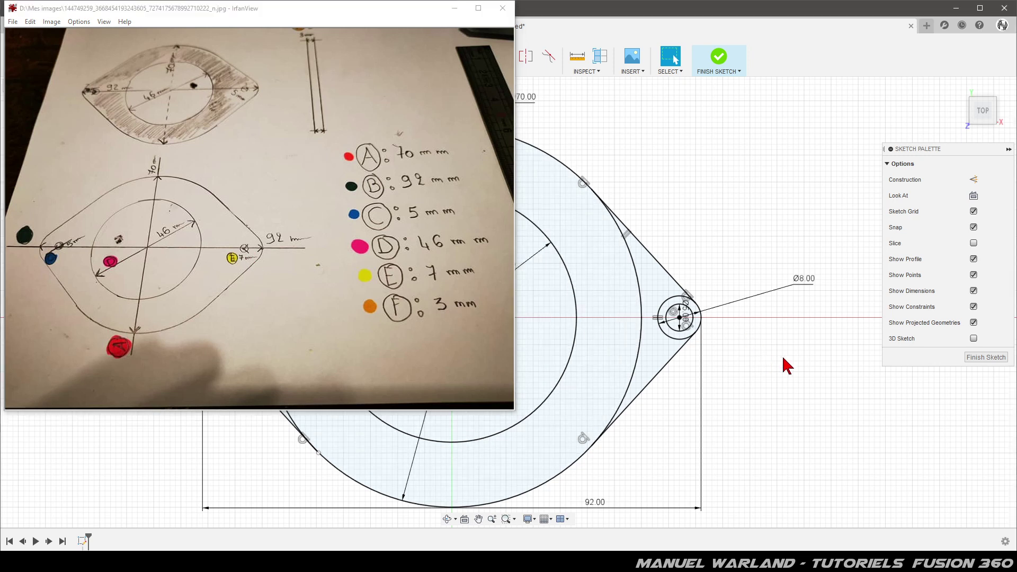
left_click(454, 8)
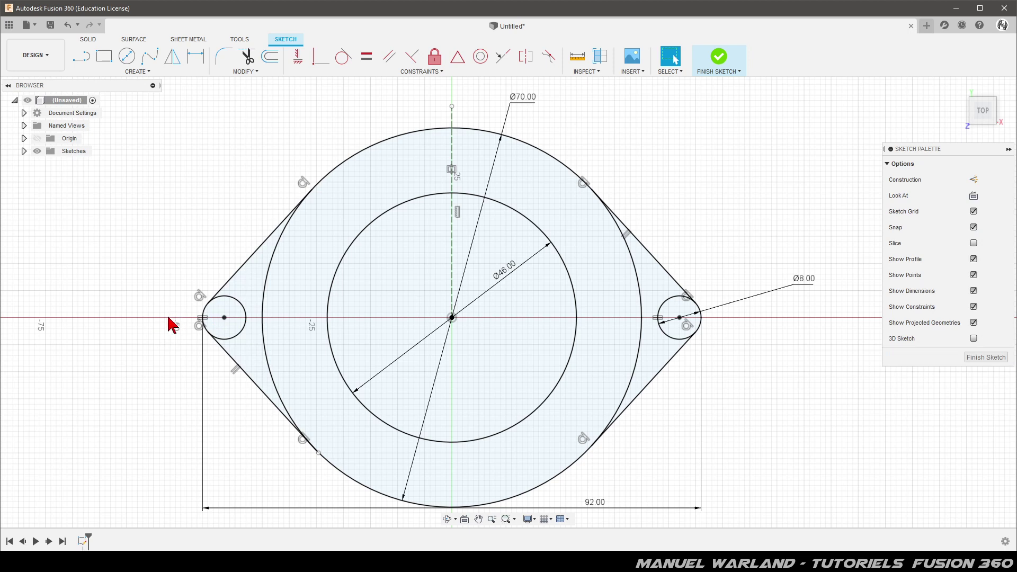
- Trim away the inner arcs of both small outer circles and the large circle's arcs between the side lines
key("t")
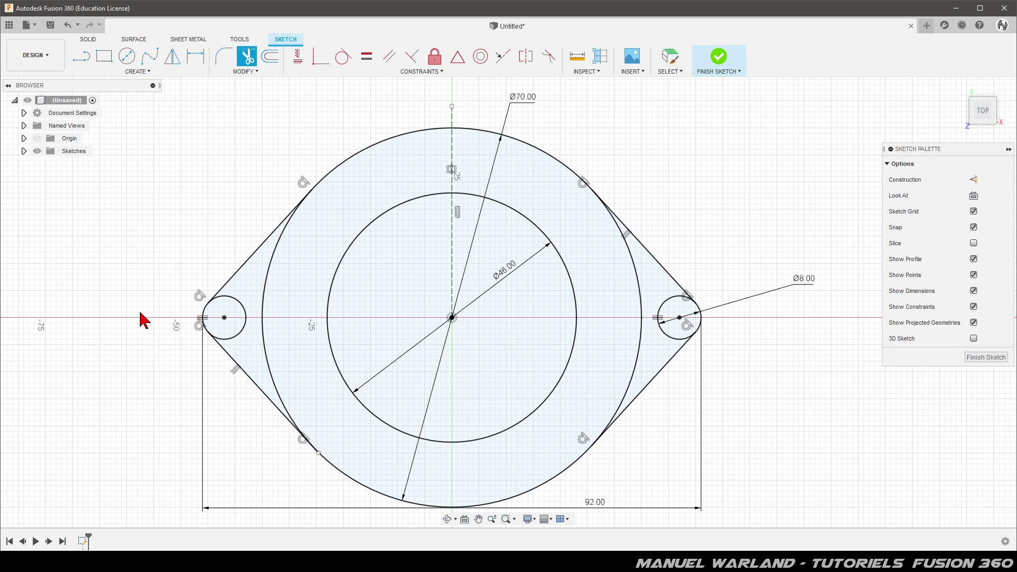
left_click(237, 297)
left_click(268, 281)
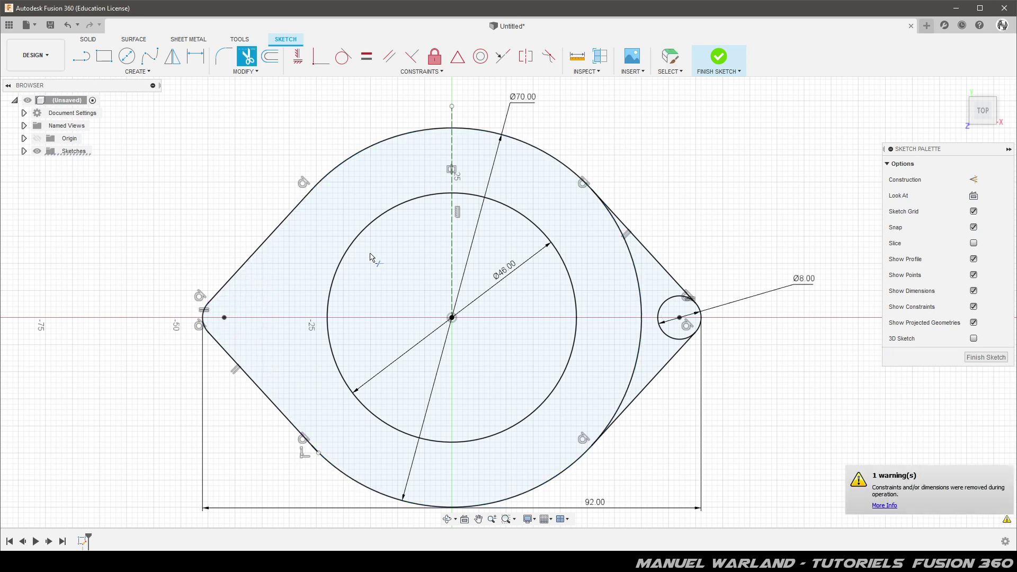
left_click(666, 293)
left_click(668, 306)
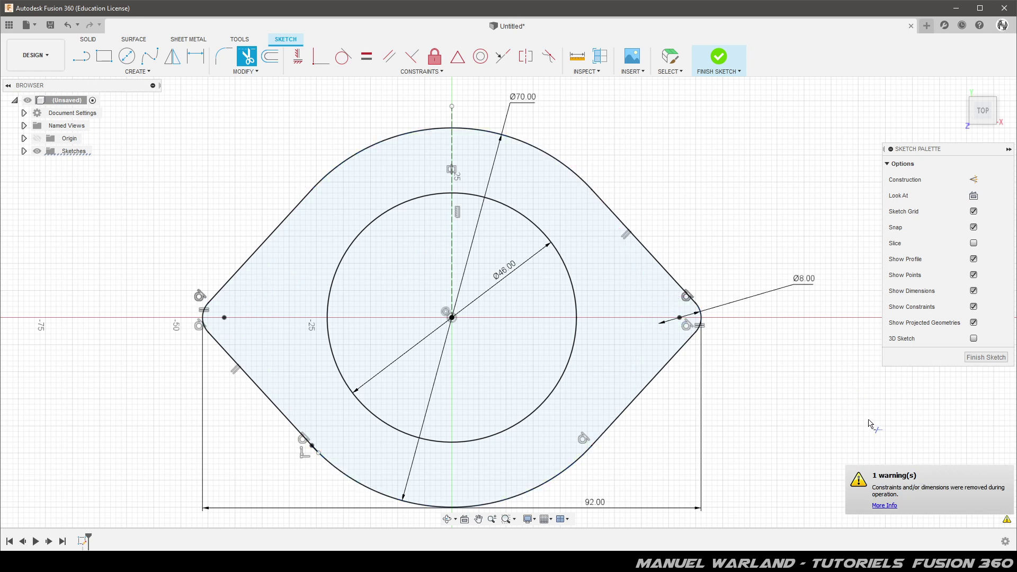
key("Escape")
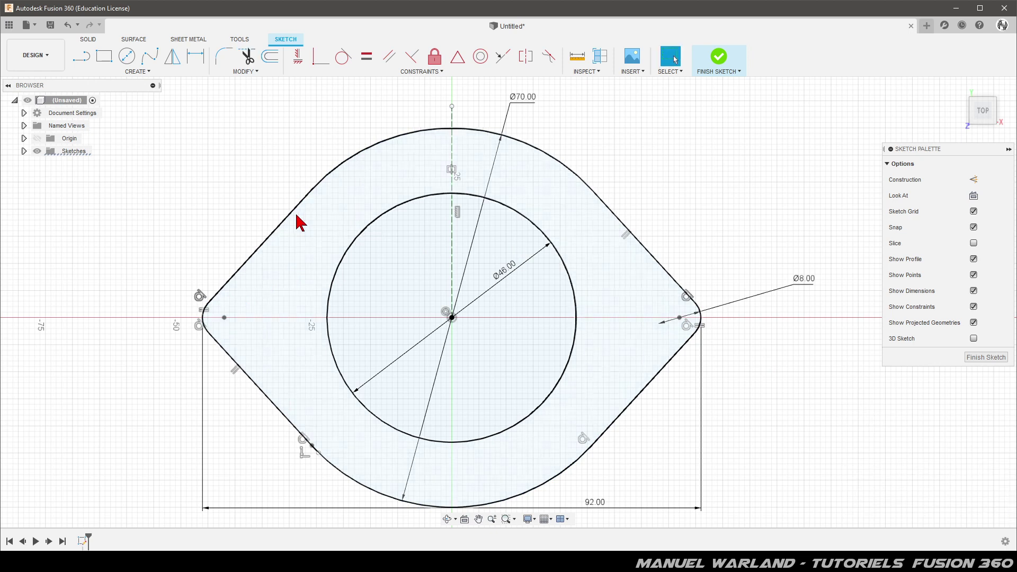
- Sketch a 5 mm diameter hole circle on the horizontal axis inside the flange's left lobe
left_click(127, 56)
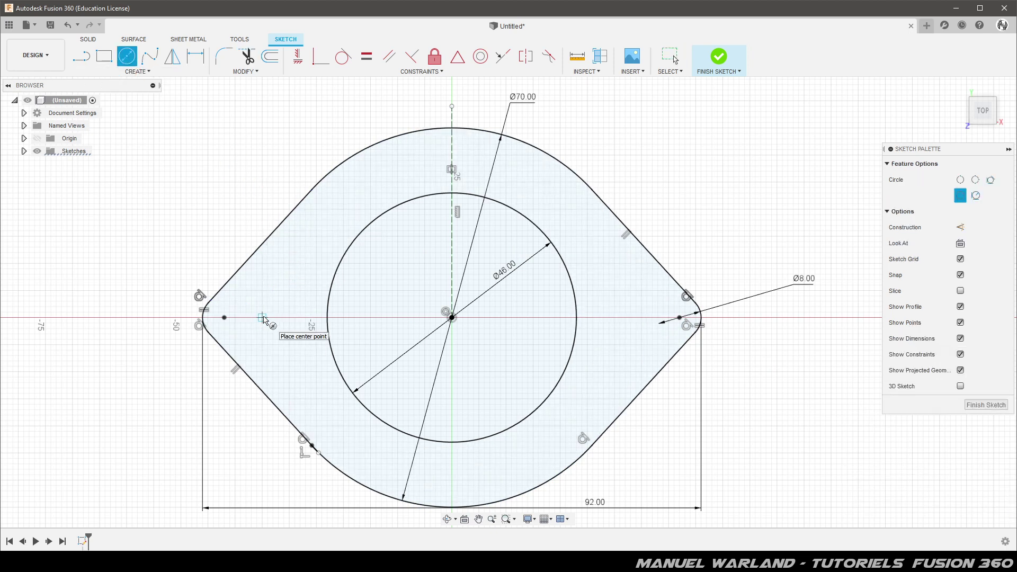
left_click(262, 318)
type("5")
key("Return")
key("Escape")
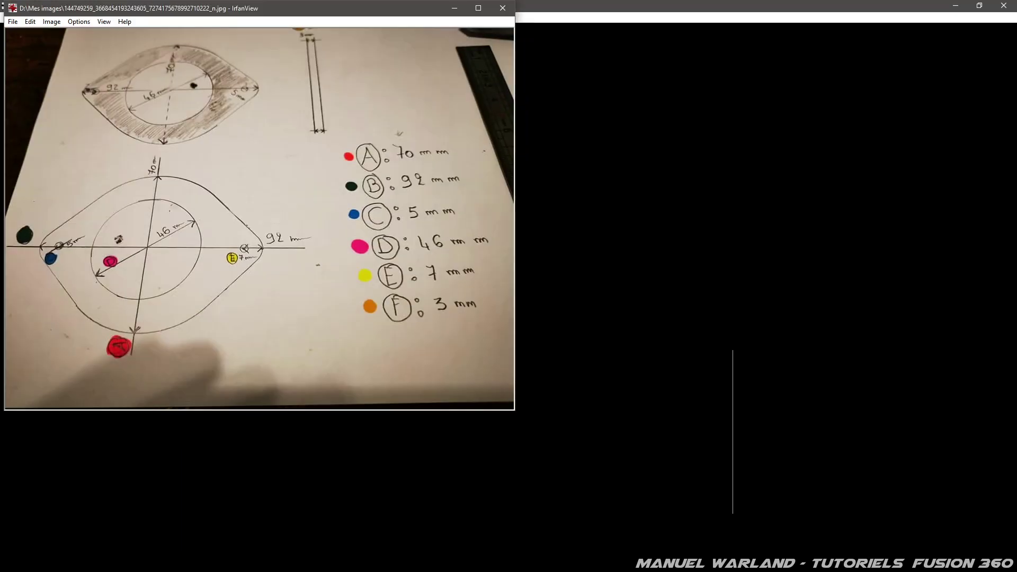
- Check the hole offset on the reference photo, and dimension the left hole's centre 7 mm from the left end arc's outer tangent
left_click(795, 553)
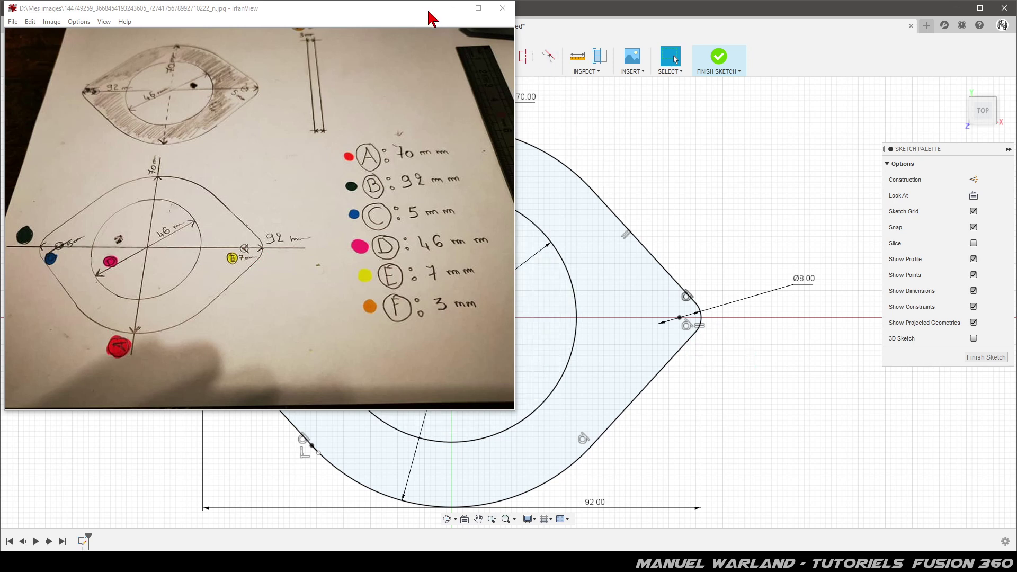
left_click(454, 8)
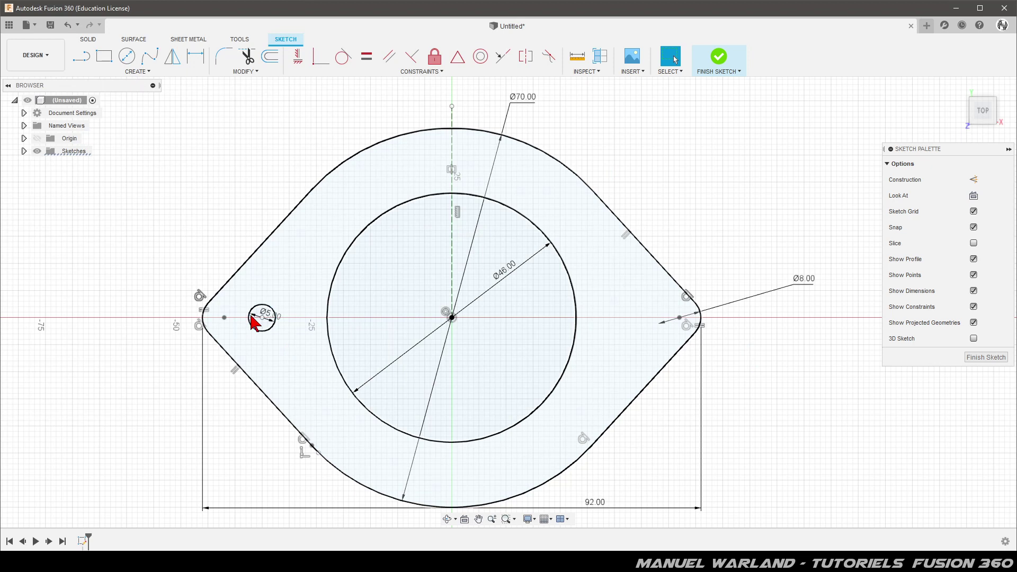
left_click(267, 327)
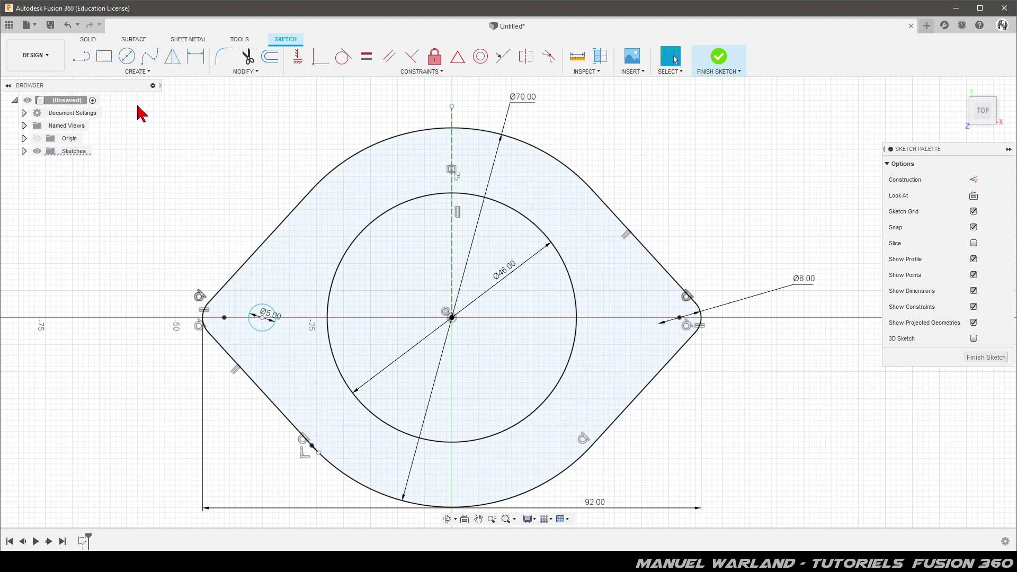
key("d")
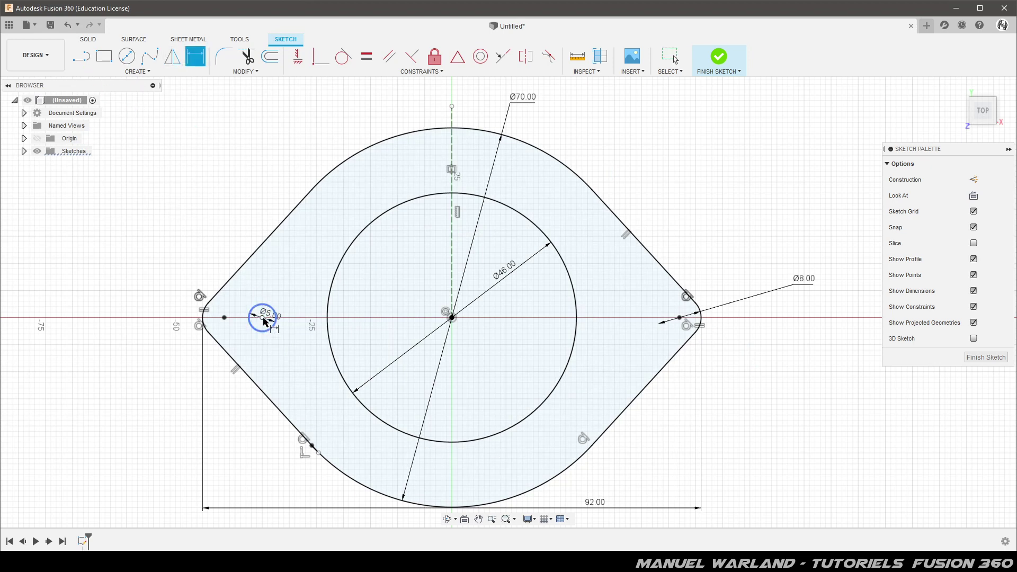
right_click(203, 318)
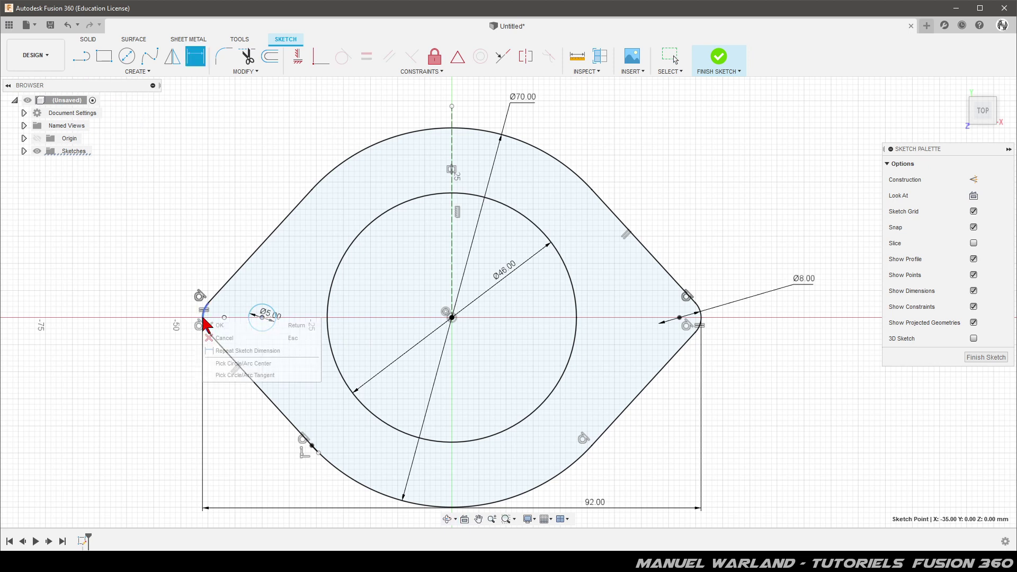
left_click(237, 375)
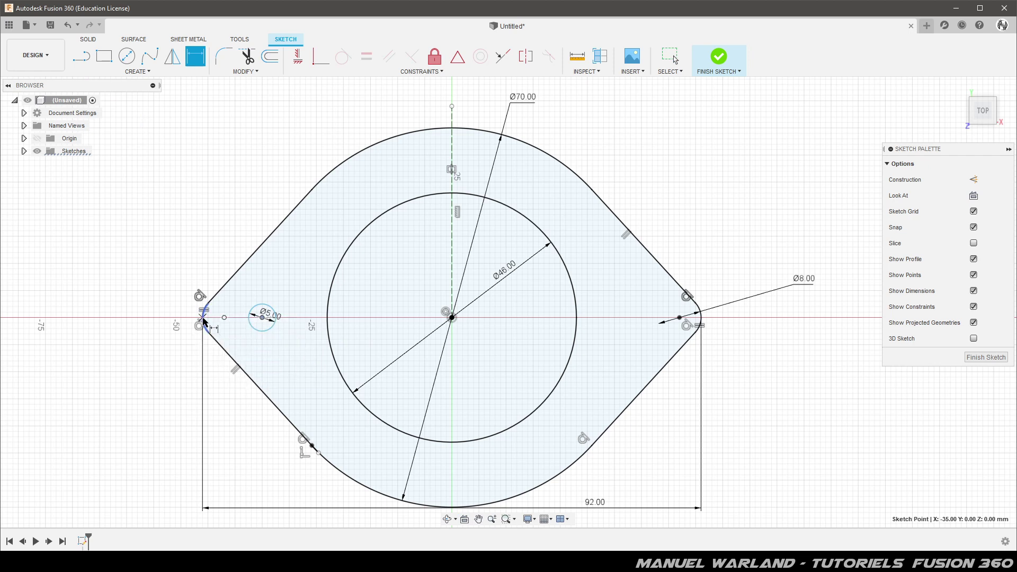
left_click(227, 430)
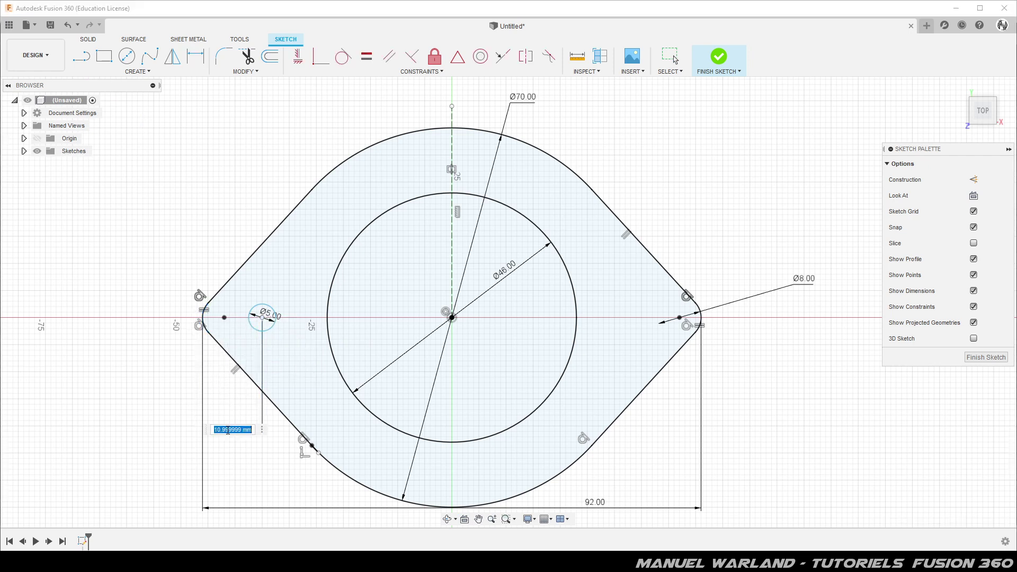
type("7")
key("Return")
key("Escape")
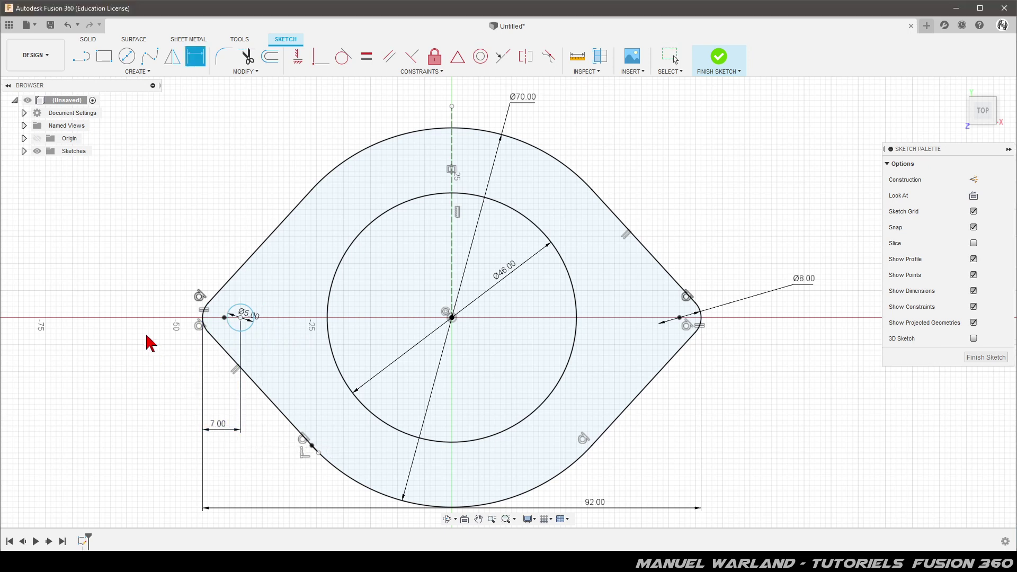
key("Escape")
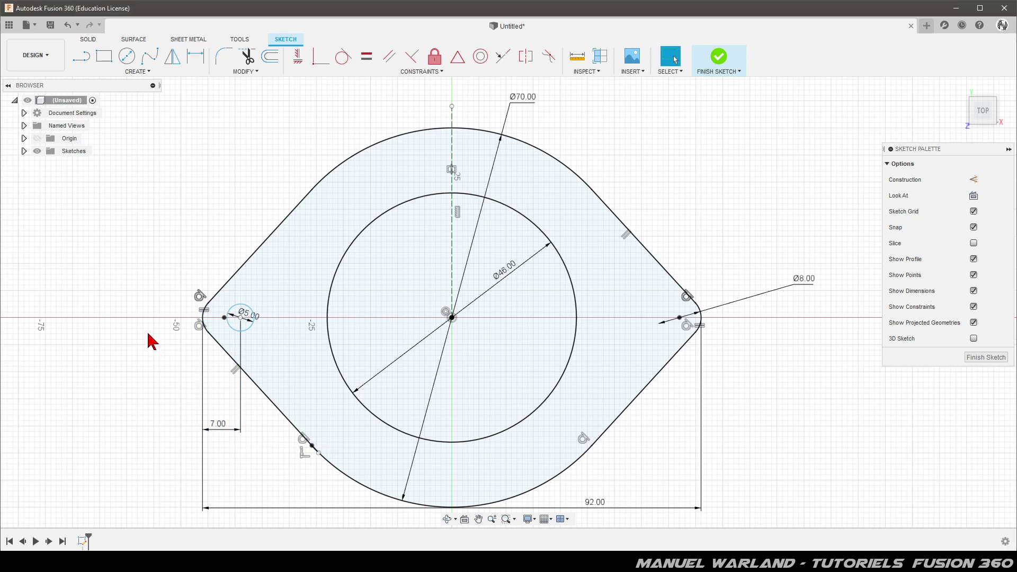
- Mirror the left 5 mm hole circle to the right lobe about the vertical construction line
left_click(135, 72)
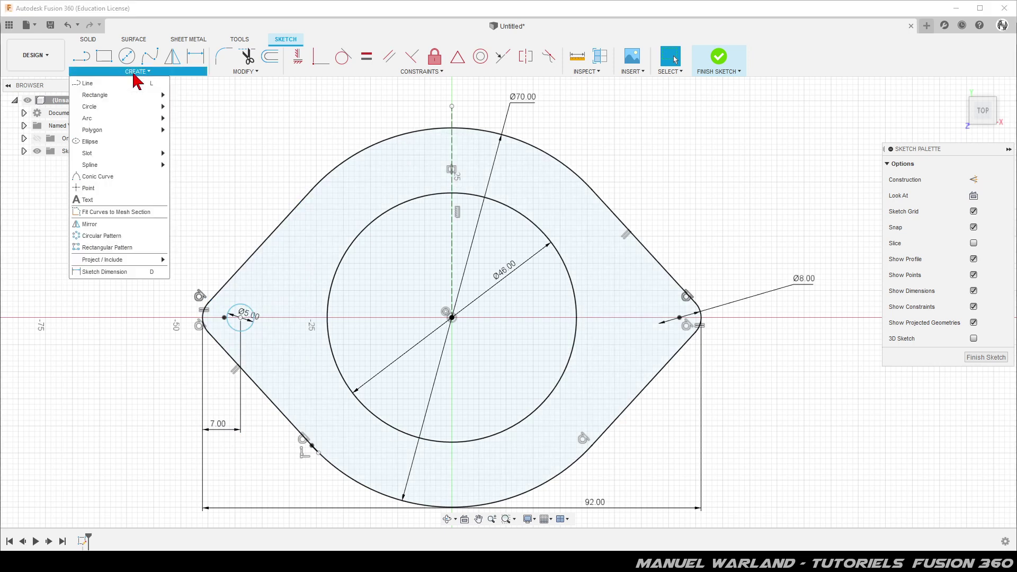
left_click(91, 224)
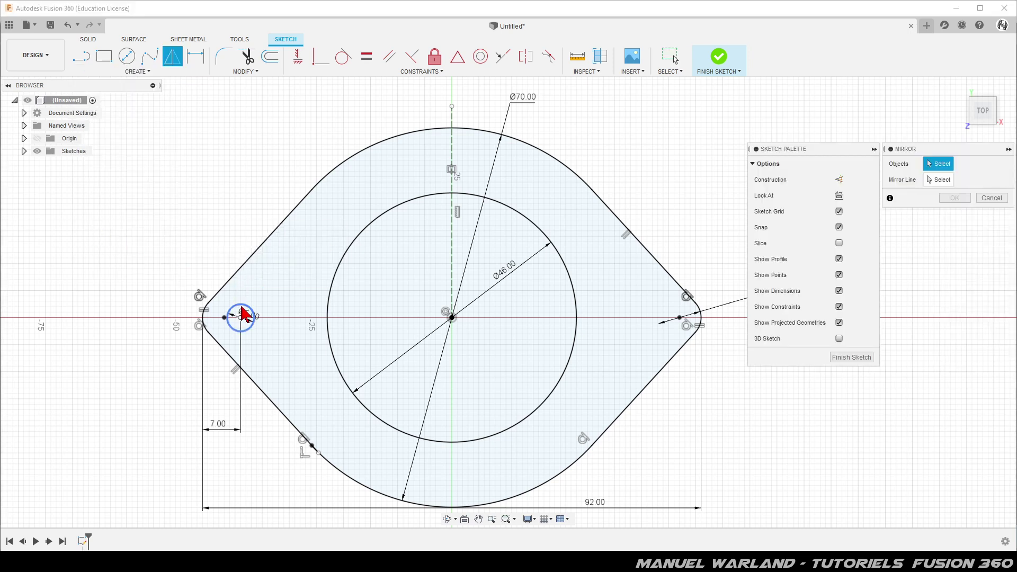
left_click(242, 312)
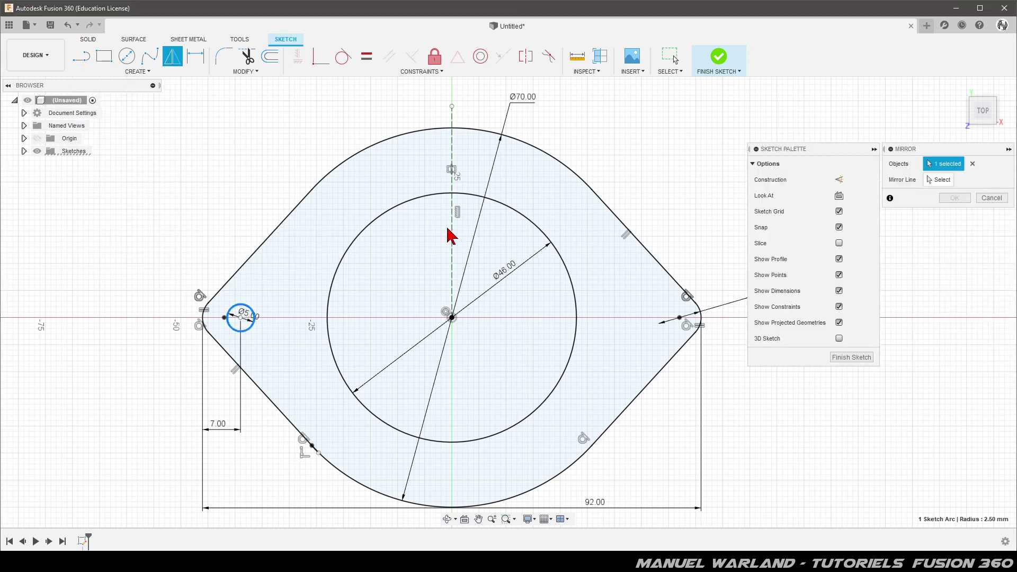
left_click(939, 180)
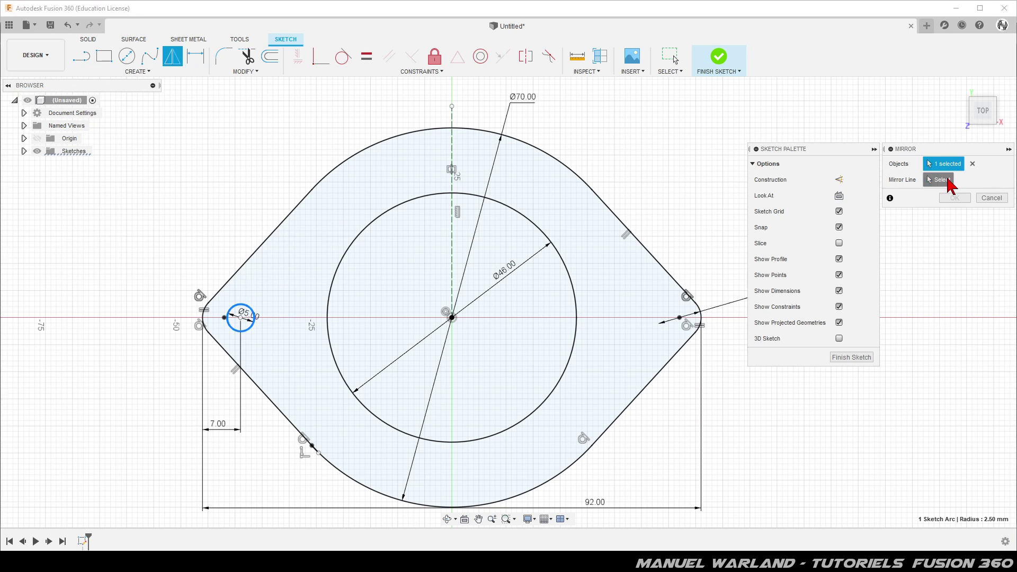
left_click(454, 241)
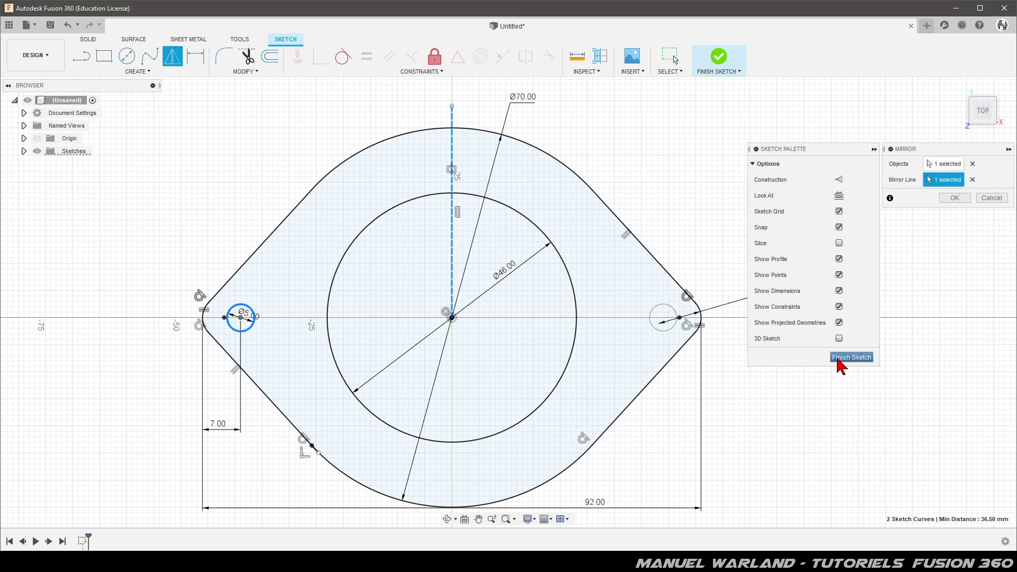
left_click(956, 199)
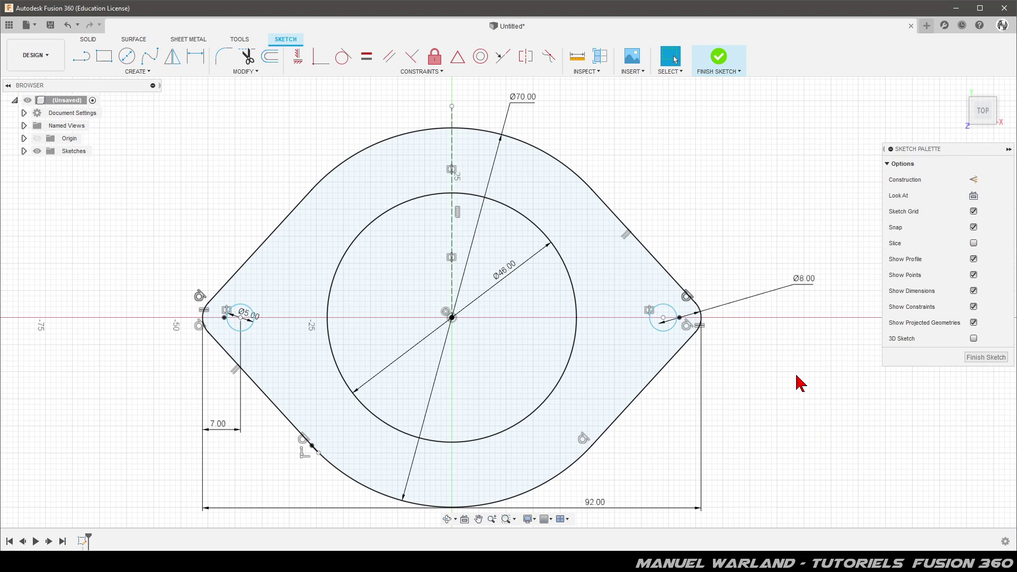
- Constrain the left hole's centre horizontally with the origin, and finish the sketch
left_click(298, 58)
left_click(241, 322)
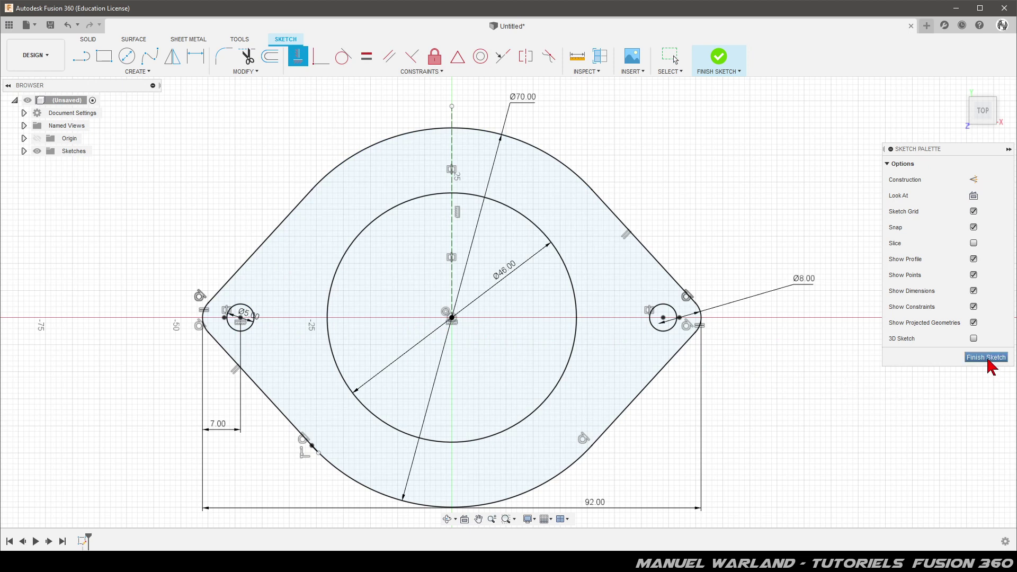
left_click(988, 360)
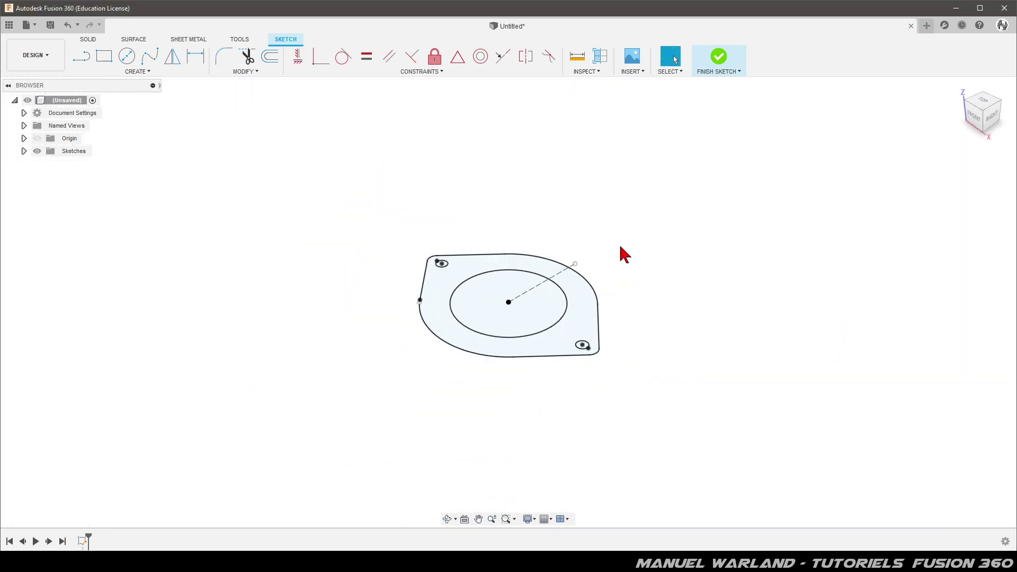
- Extrude the flange profile around the three holes 3 mm to one side as a new body
left_click(579, 323)
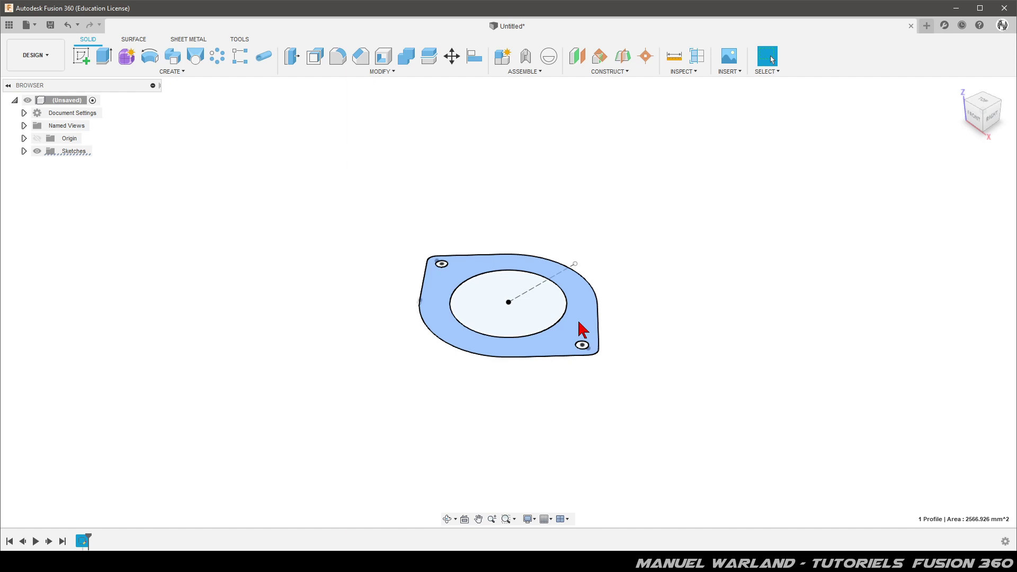
key("e")
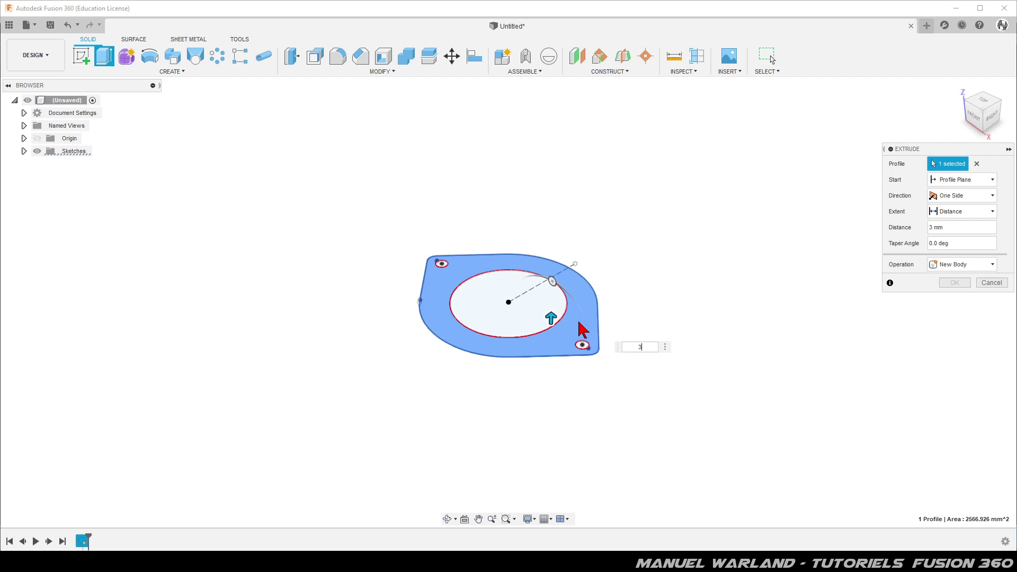
key("Return")
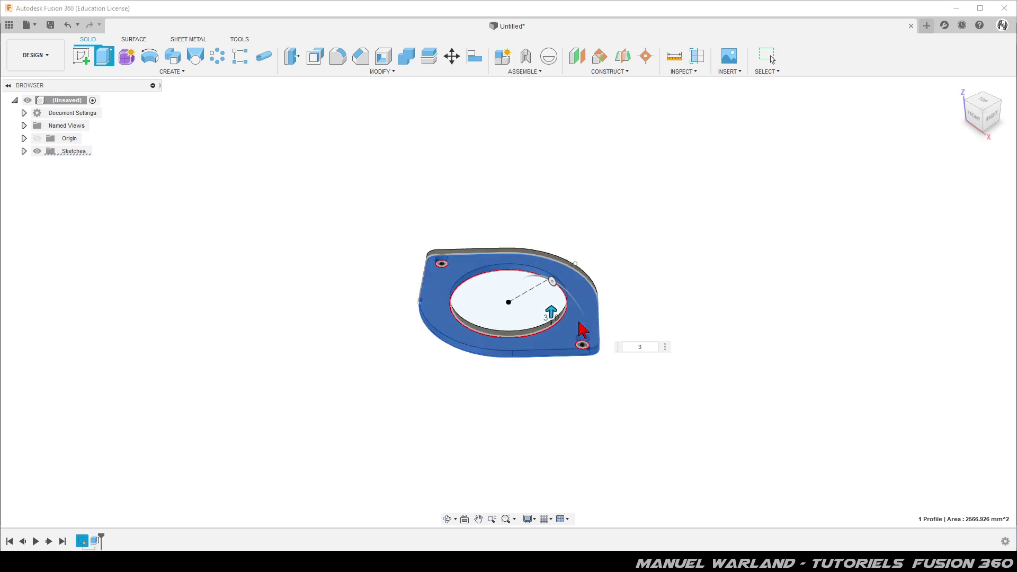
mouse_move(397, 349)
middle_mouse_down("shift")
mouse_move(391, 379)
mouse_move(348, 350)
mouse_move(336, 275)
mouse_move(389, 343)
mouse_move(357, 281)
mouse_move(381, 358)
middle_mouse_up("shift")
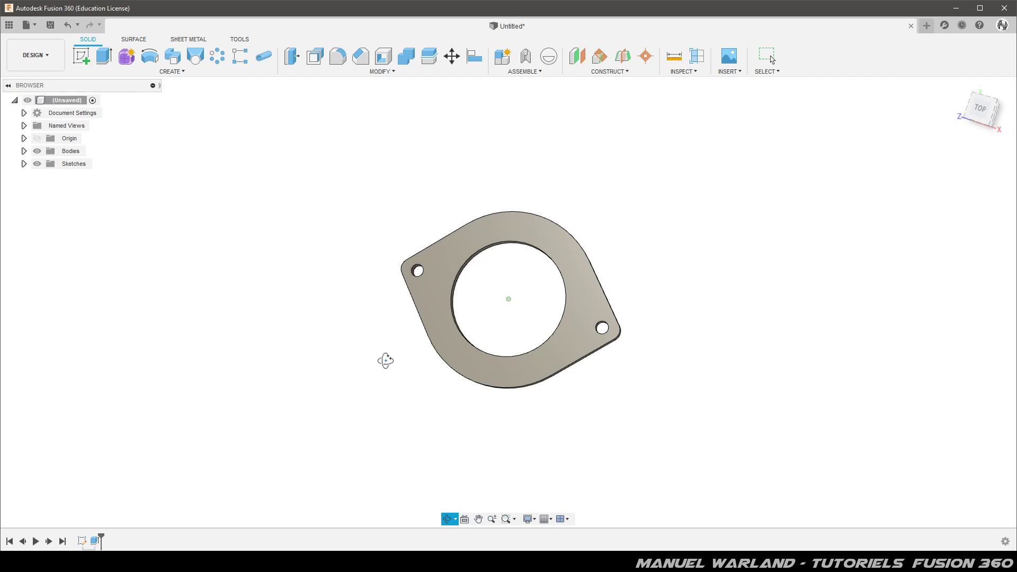